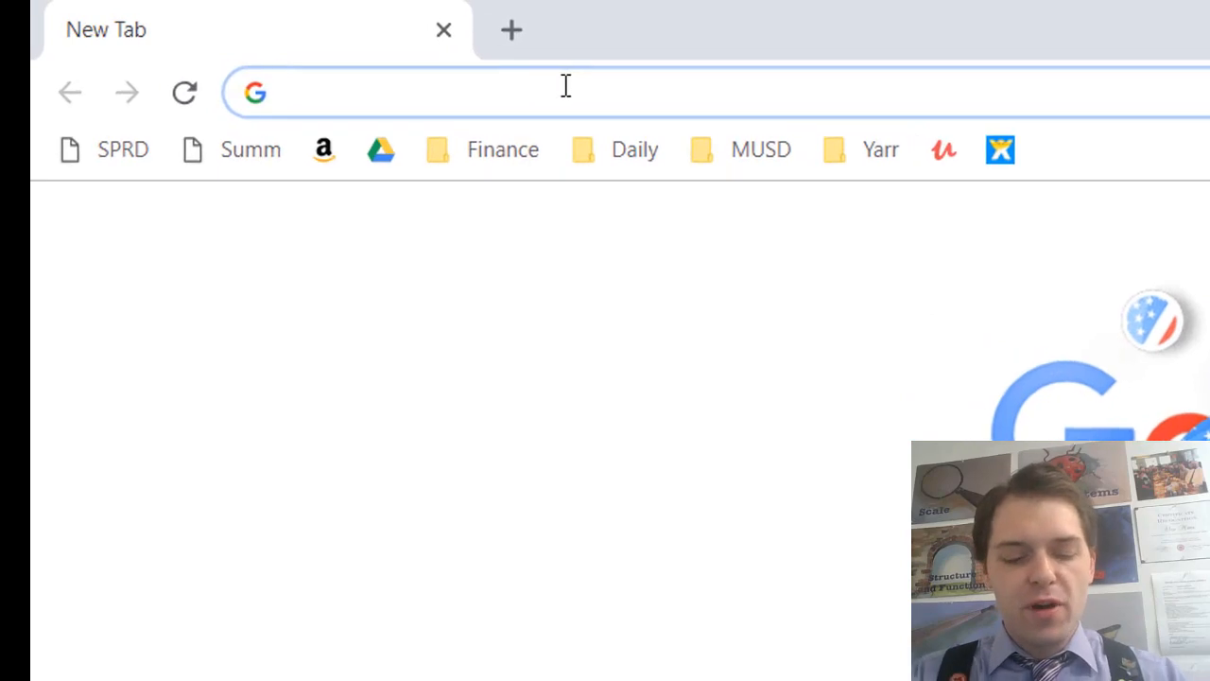
Create a new blank presentation at slides.google.com/create and dismiss the offline extension notice
{"action": "type", "text": "slides.goo"}
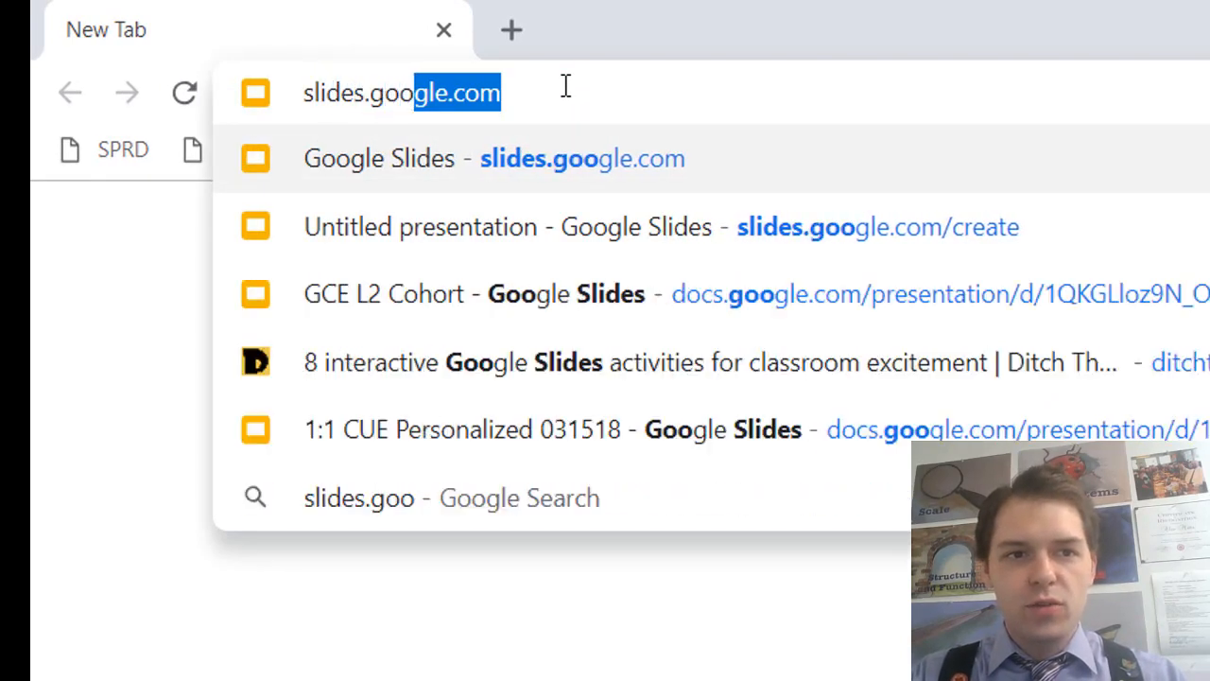
{"action": "type", "text": "gle.com/create"}
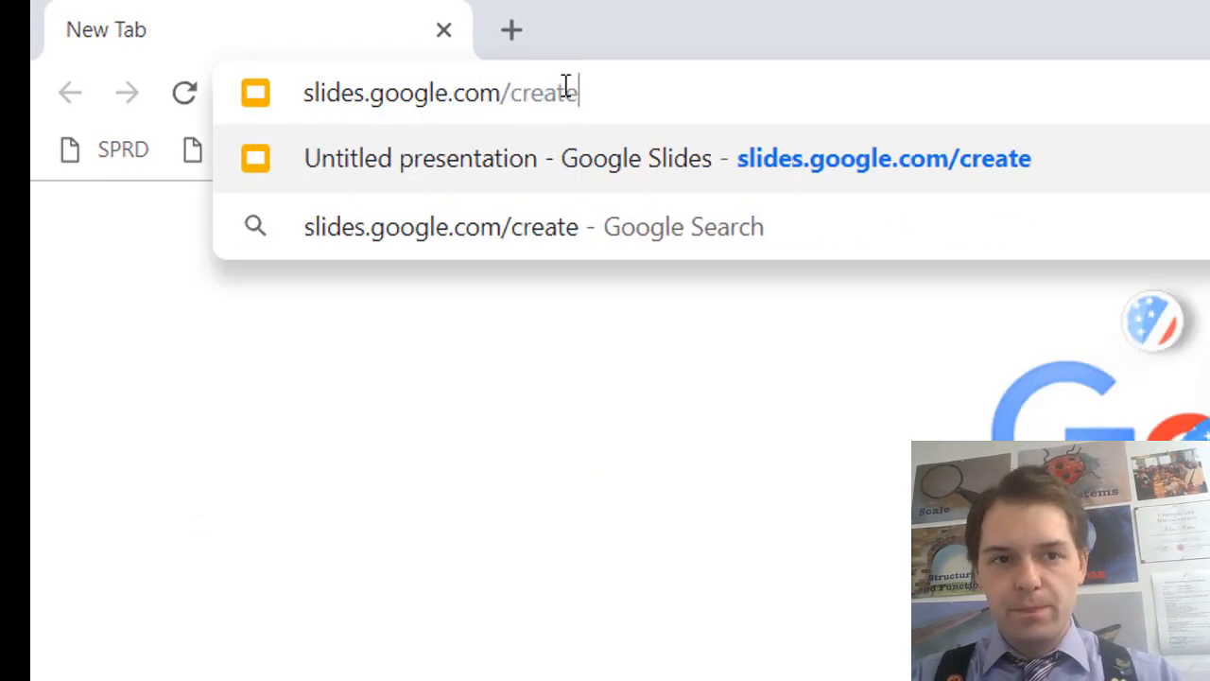
{"action": "key", "text": "Return"}
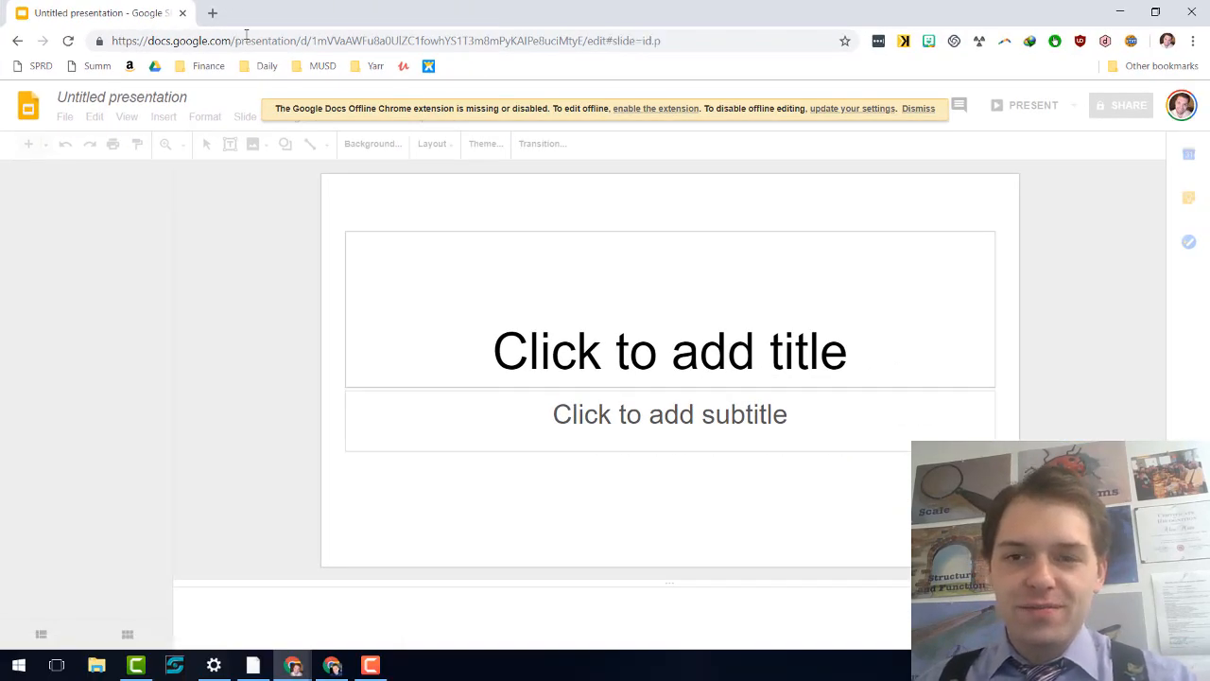
{"action": "left_click", "coordinate": [918, 109]}
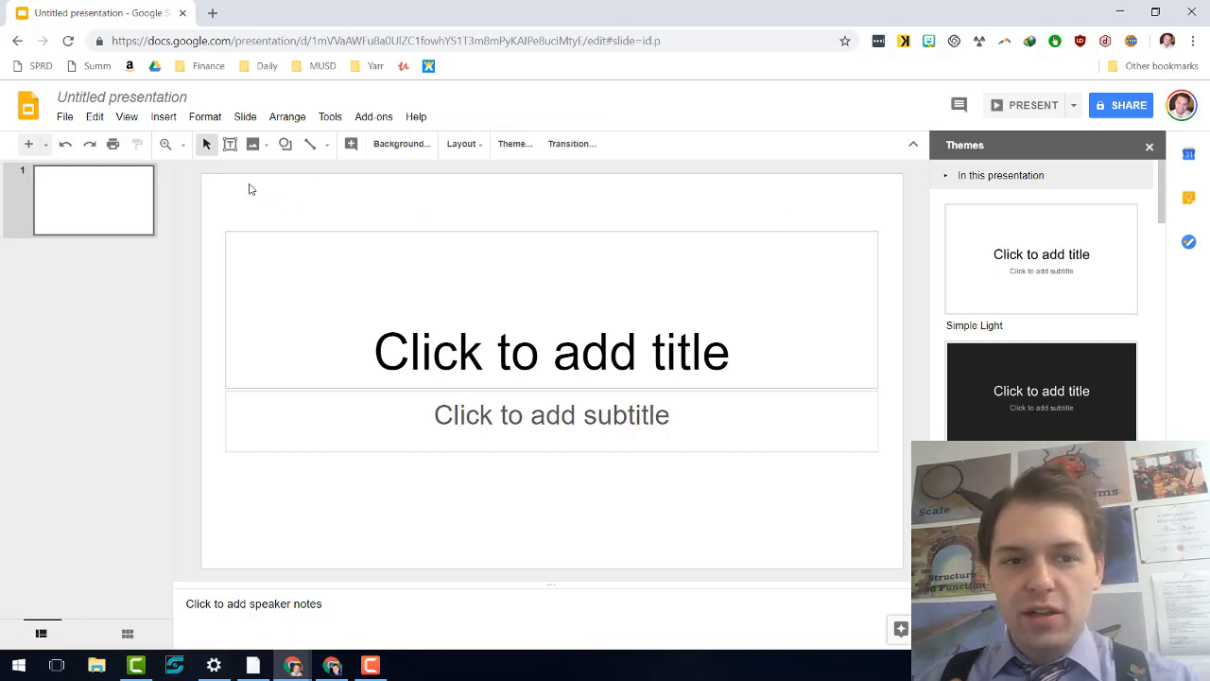
Delete the title and subtitle placeholders from the first slide and close the theme choices
{"action": "left_click_drag", "start_coordinate": [252, 198], "coordinate": [711, 507]}
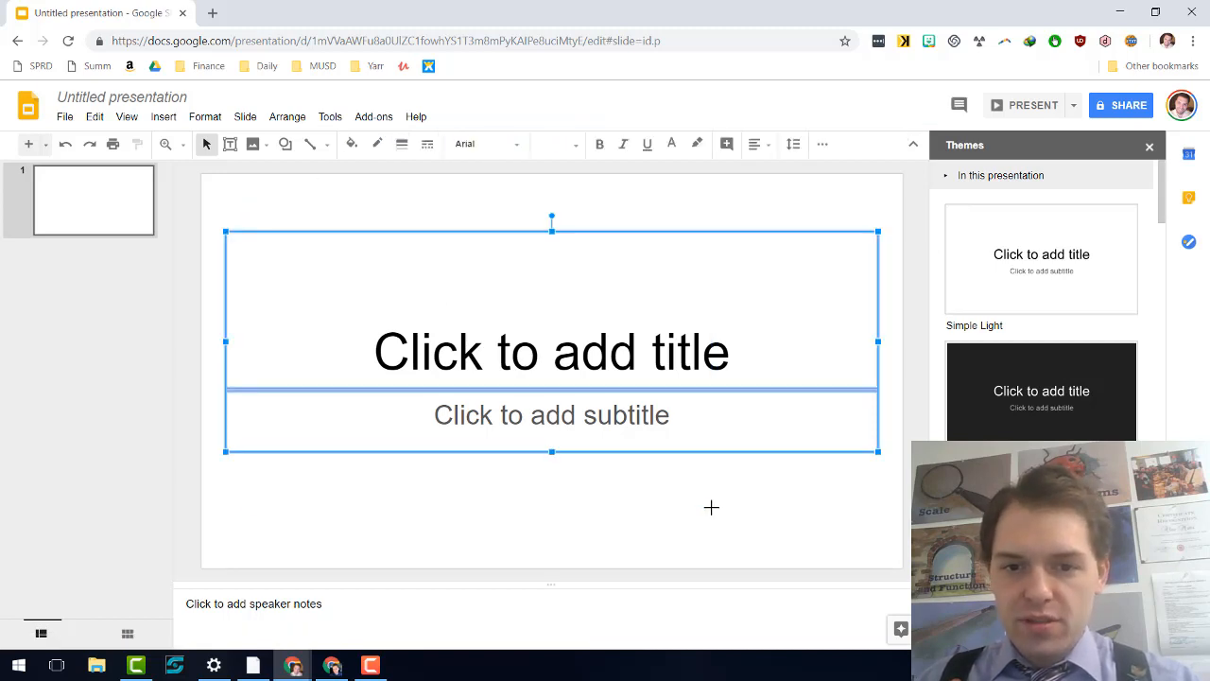
{"action": "key", "text": "Delete"}
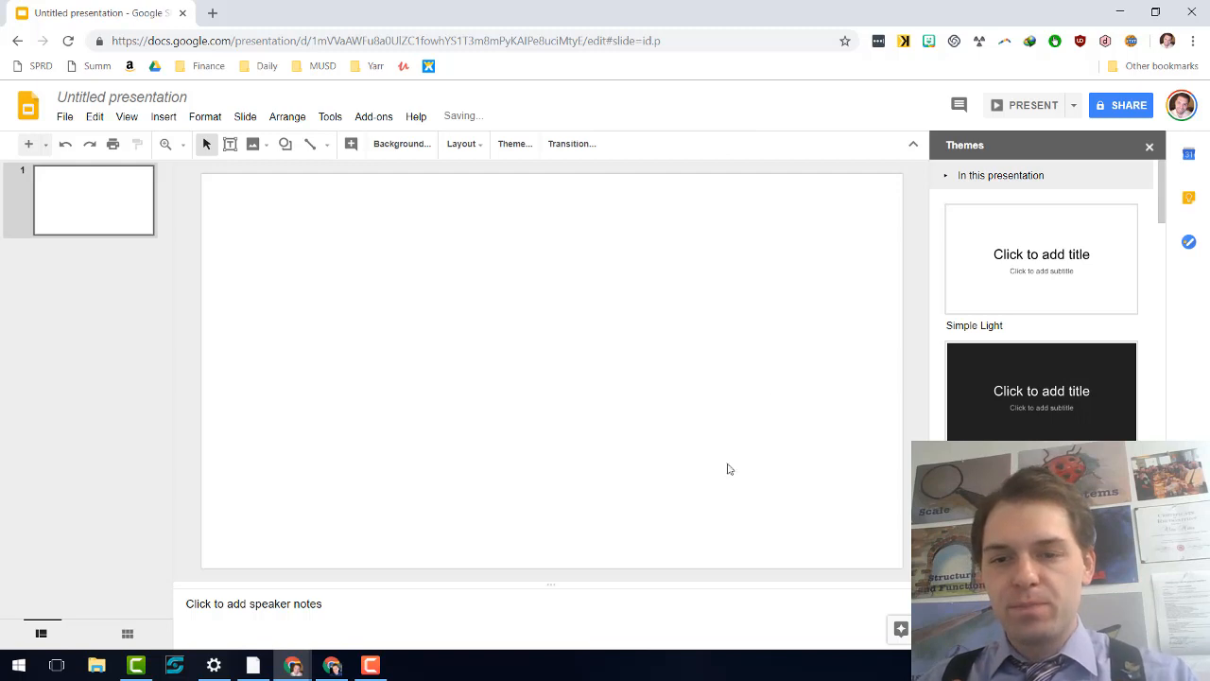
{"action": "left_click", "coordinate": [1150, 150]}
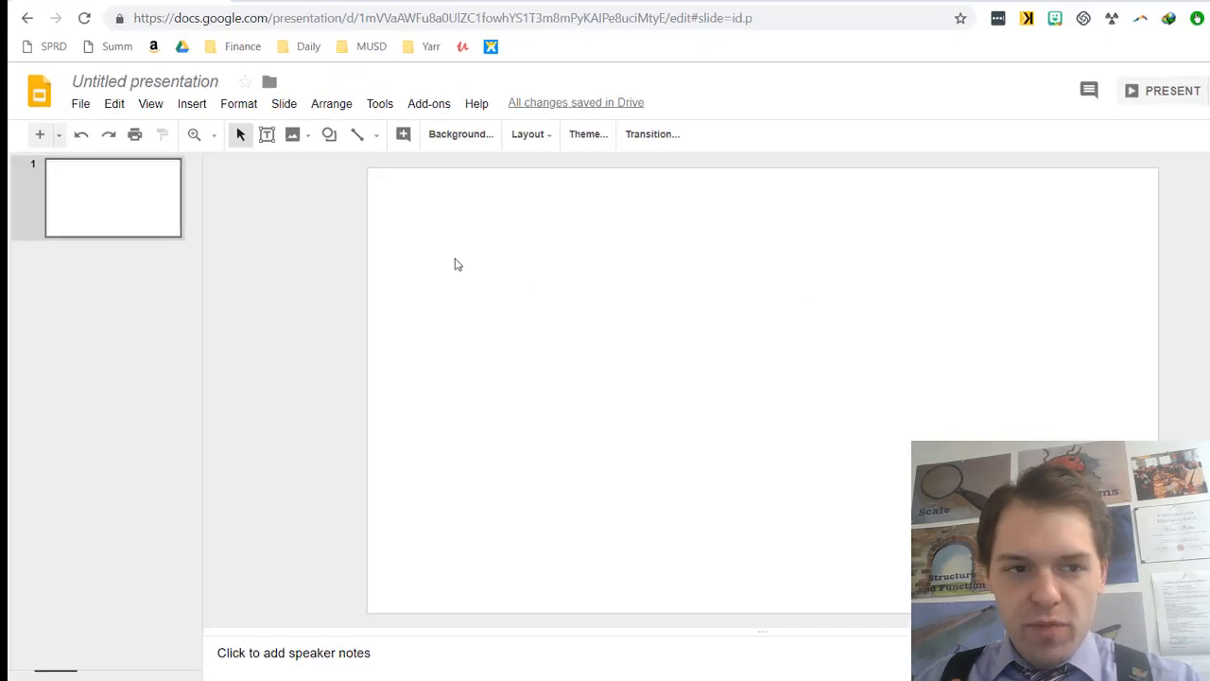
Set the presentation's page size to a custom 11 × 8.5 inches
{"action": "left_click", "coordinate": [114, 78]}
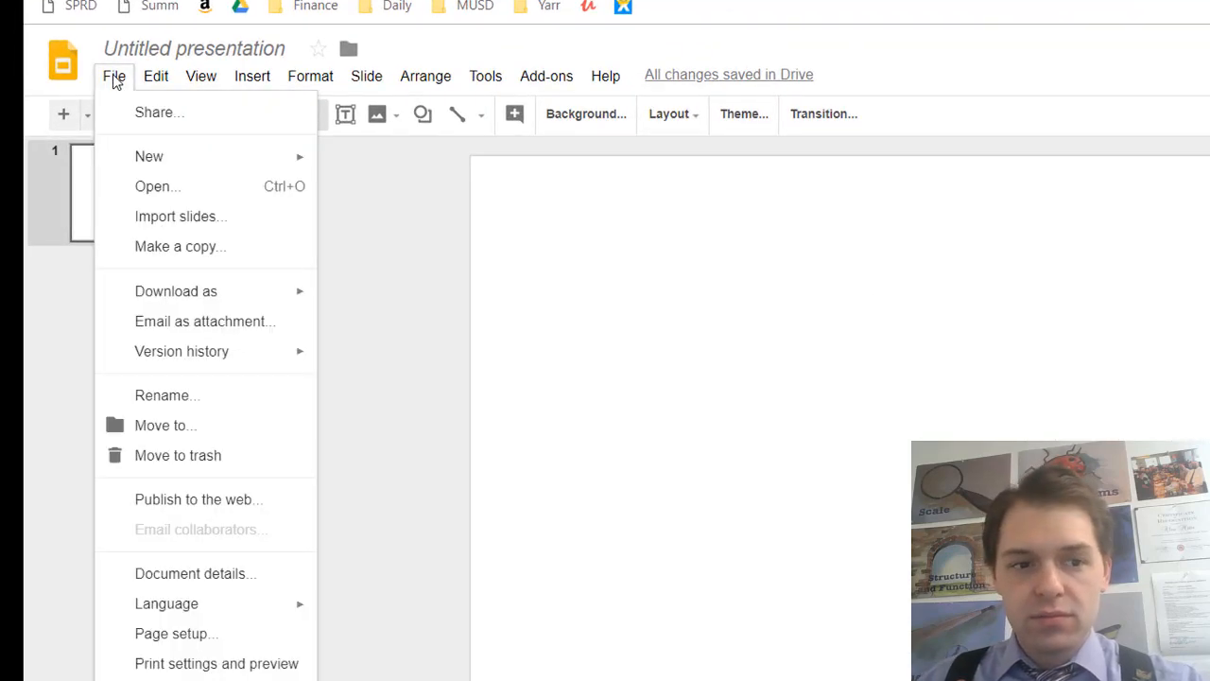
{"action": "left_click", "coordinate": [168, 633]}
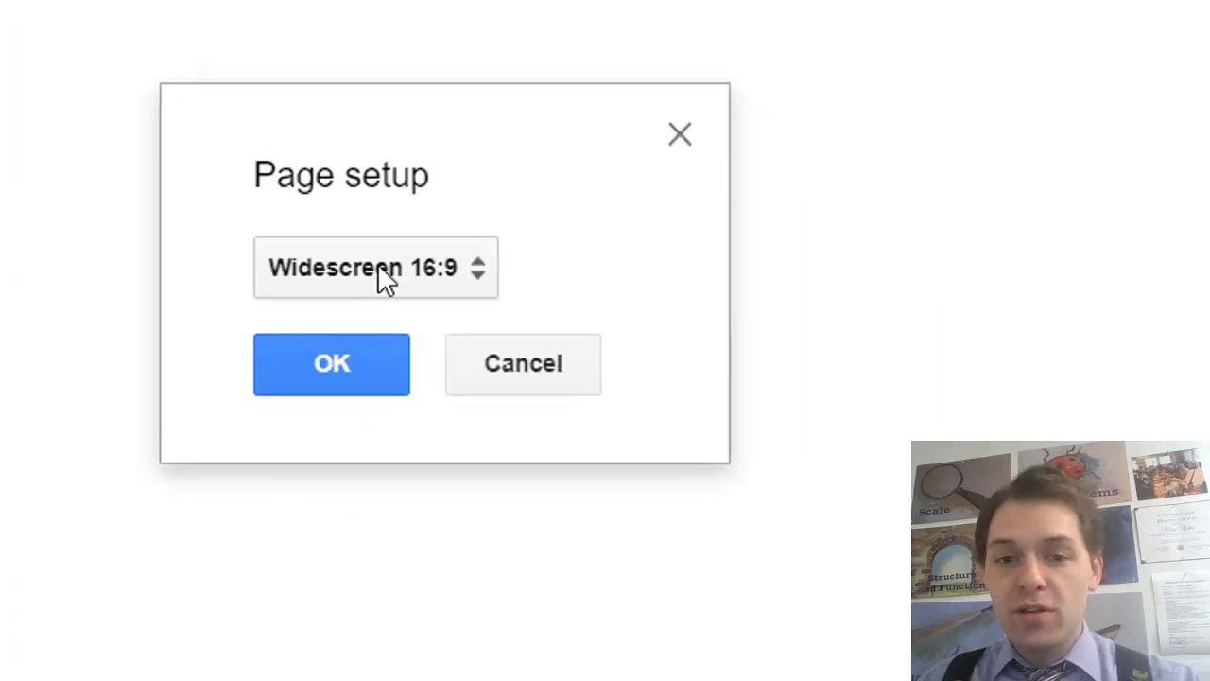
{"action": "left_click", "coordinate": [383, 269]}
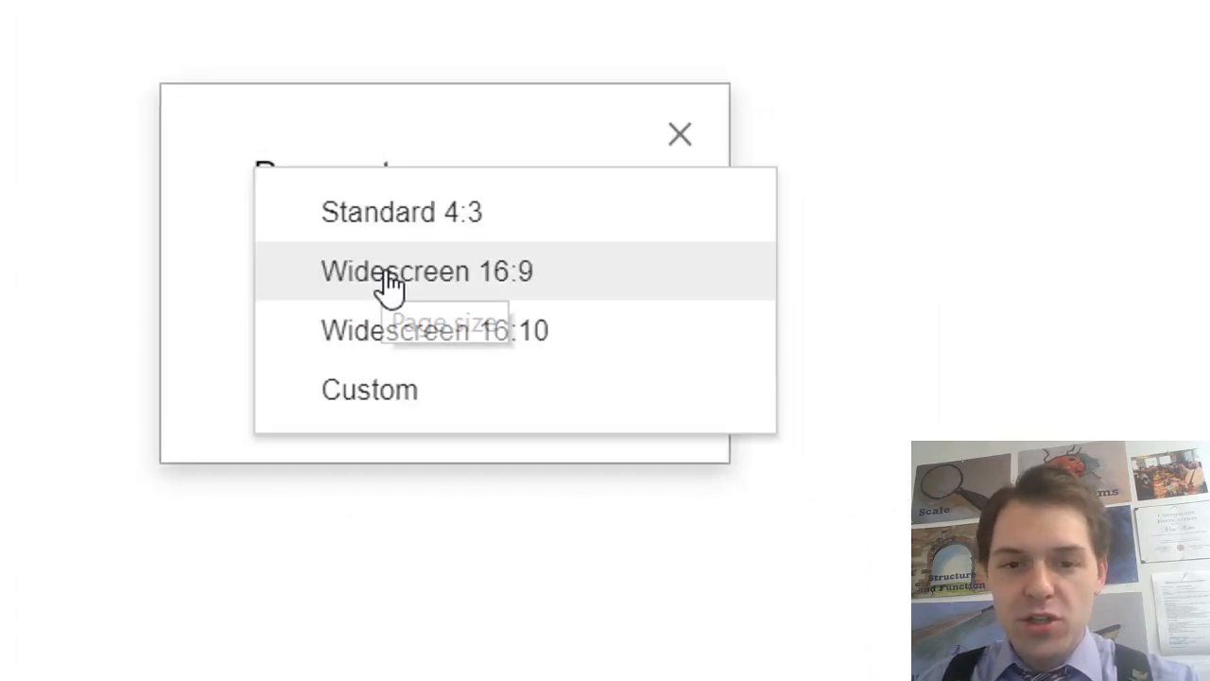
{"action": "left_click", "coordinate": [398, 383]}
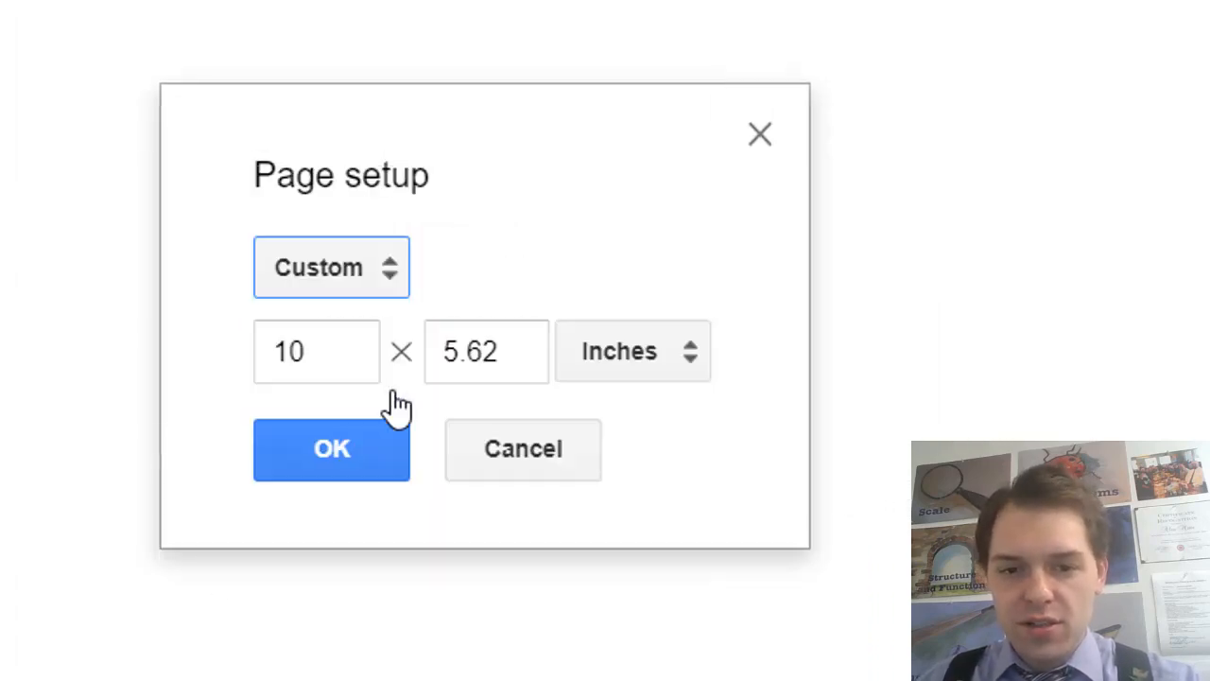
{"action": "double_click", "coordinate": [334, 351]}
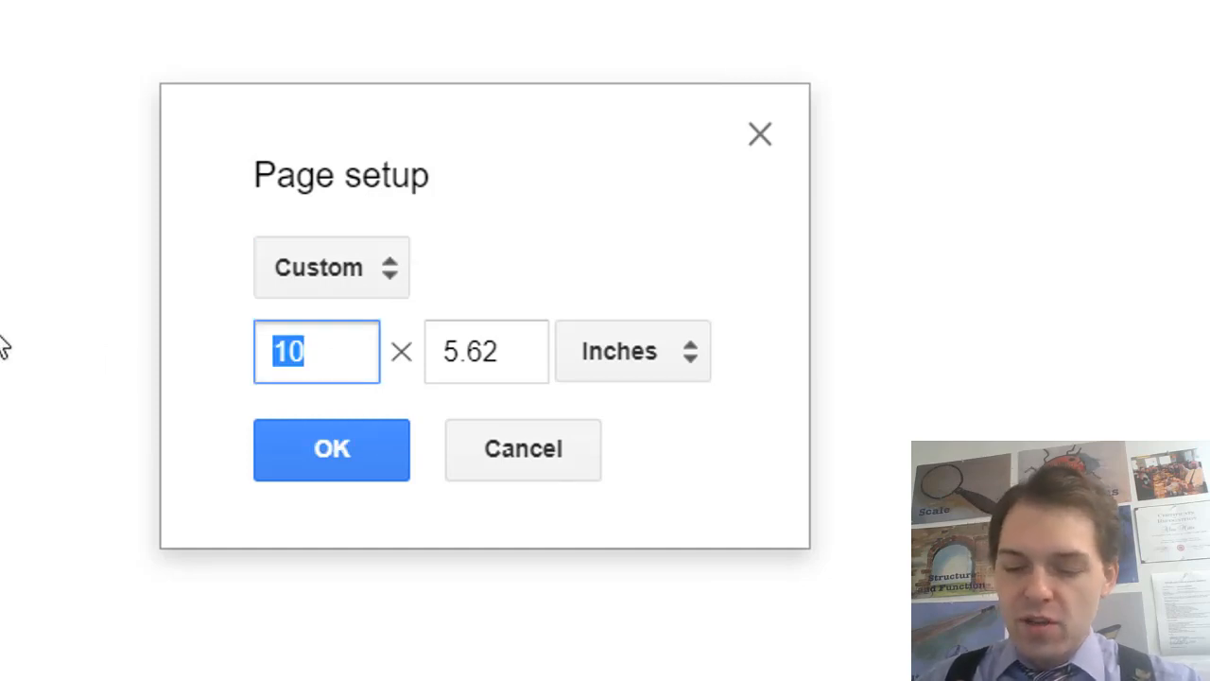
{"action": "type", "text": "11"}
{"action": "key", "text": "Tab"}
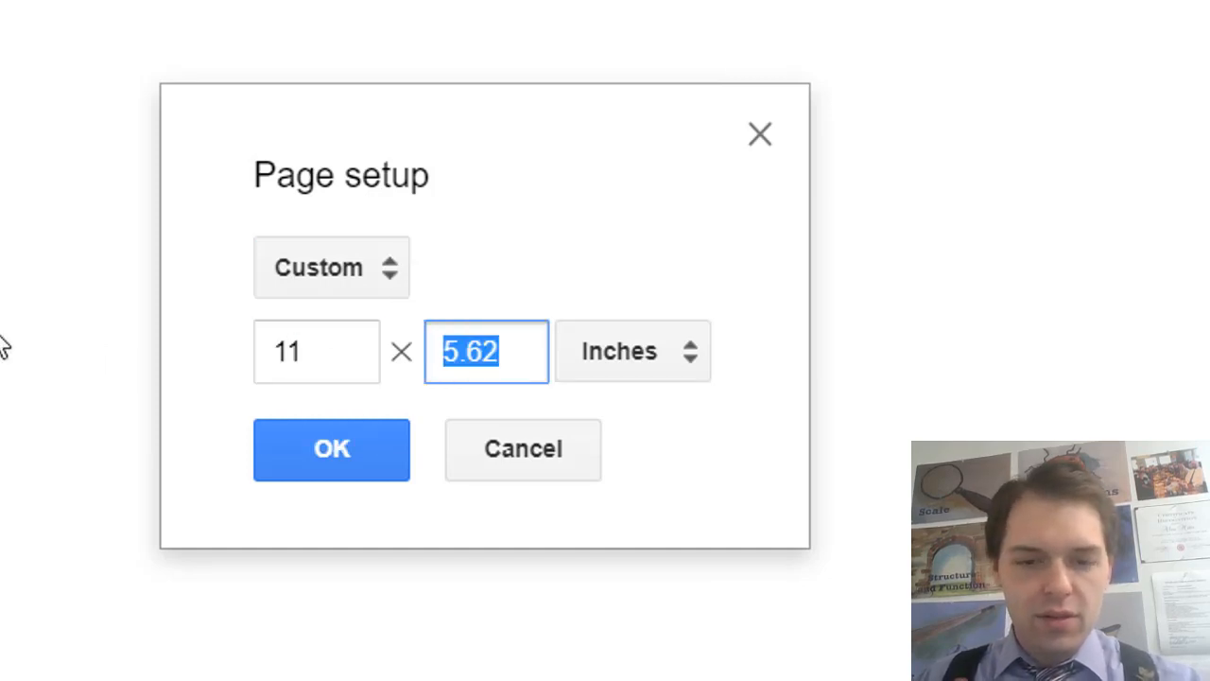
{"action": "type", "text": "8.5"}
{"action": "key", "text": "Return"}
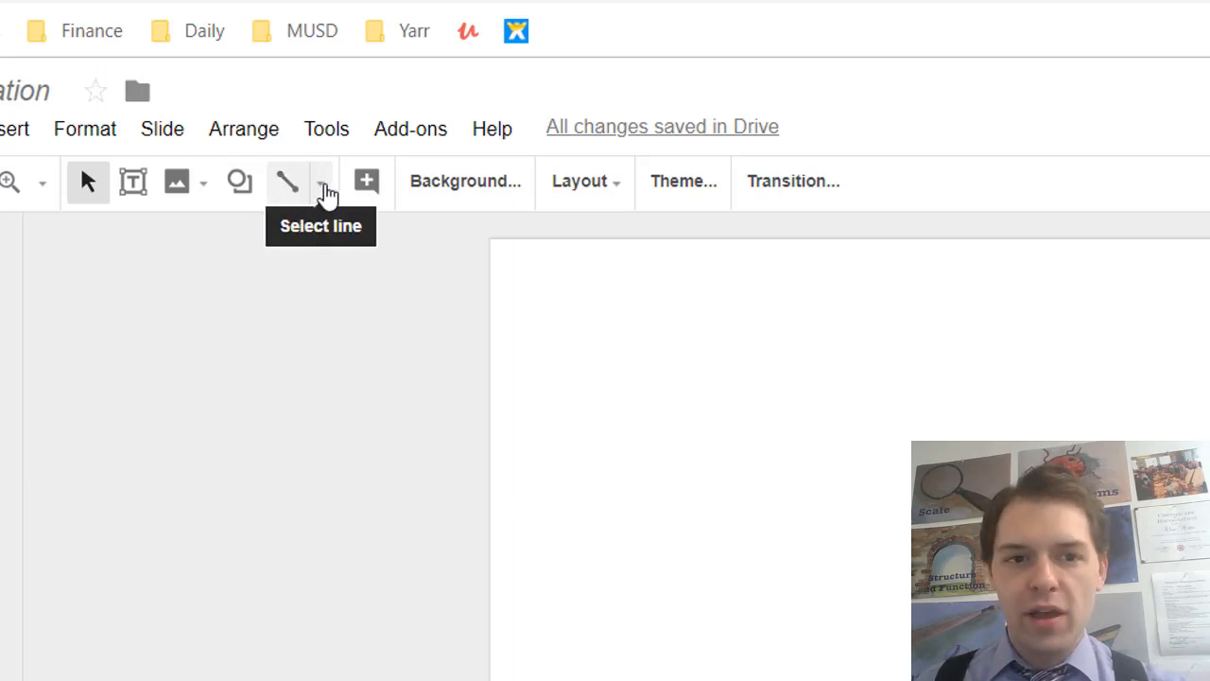
{"action": "left_click", "coordinate": [322, 185]}
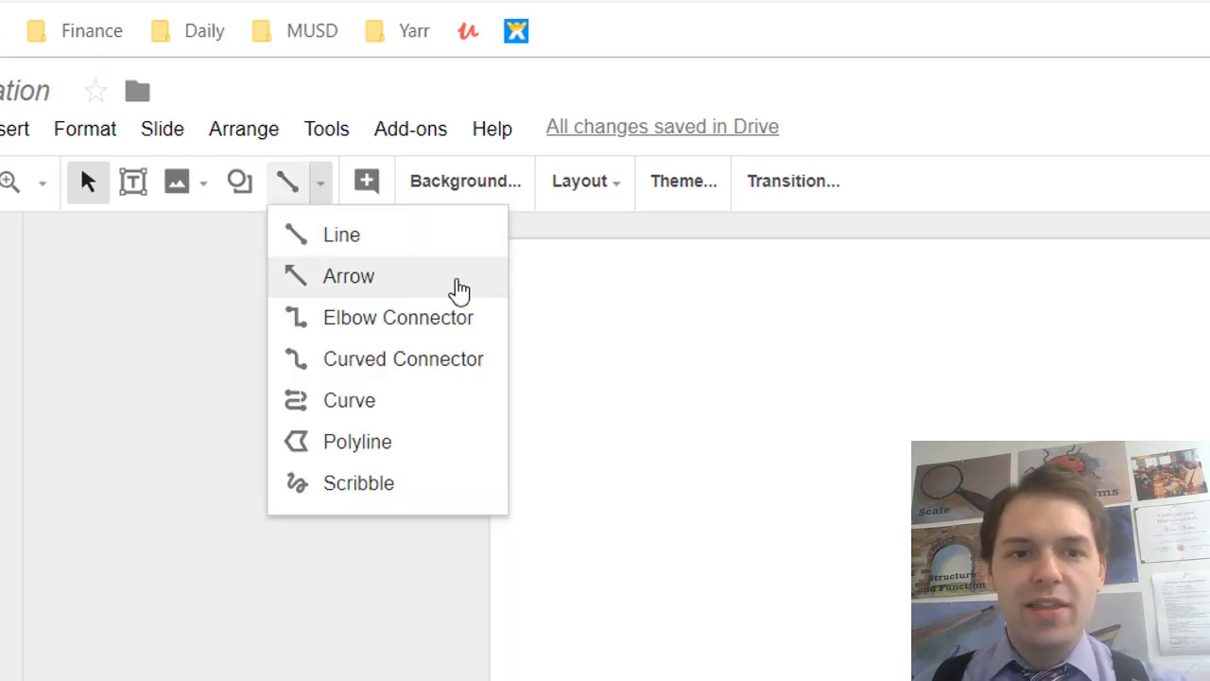
{"action": "left_click", "coordinate": [415, 275]}
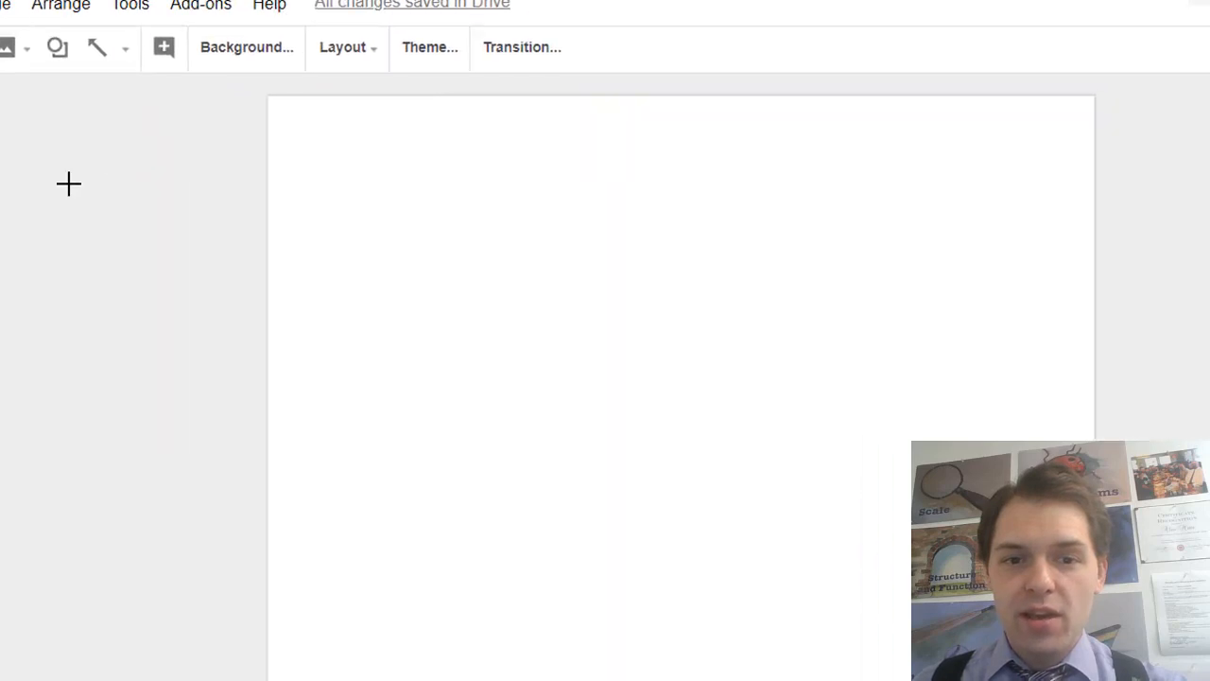
{"action": "left_click_drag", "start_coordinate": [624, 354], "coordinate": [417, 295]}
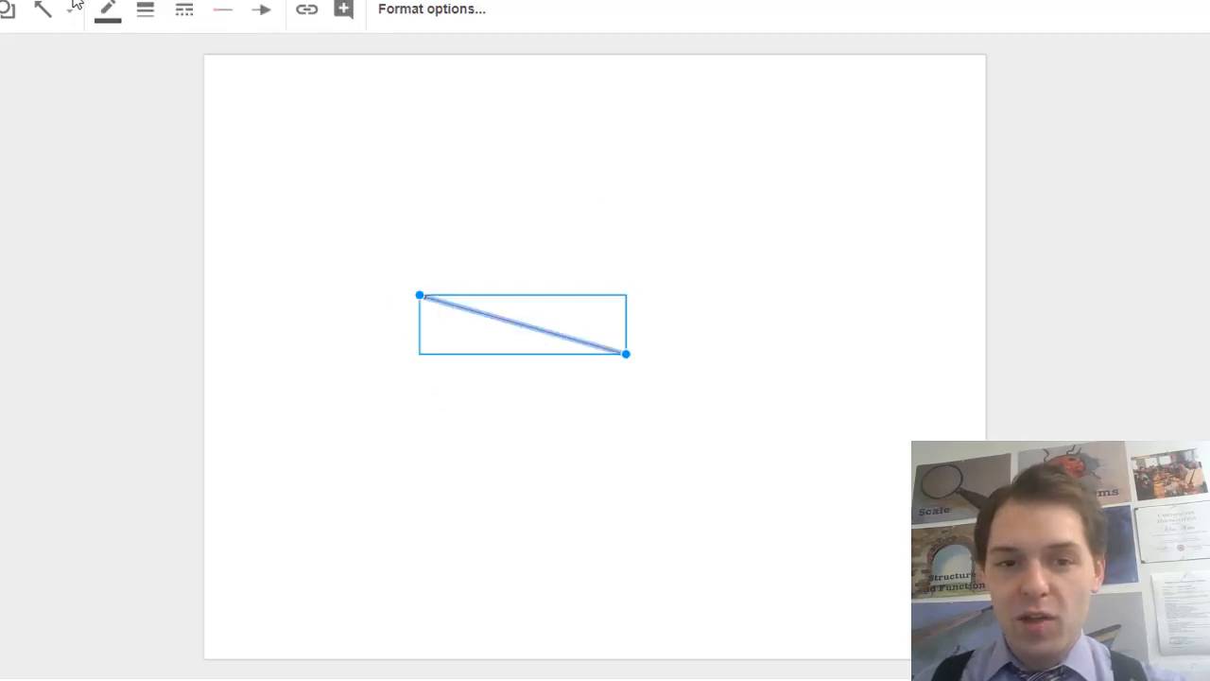
{"action": "key", "text": "Delete"}
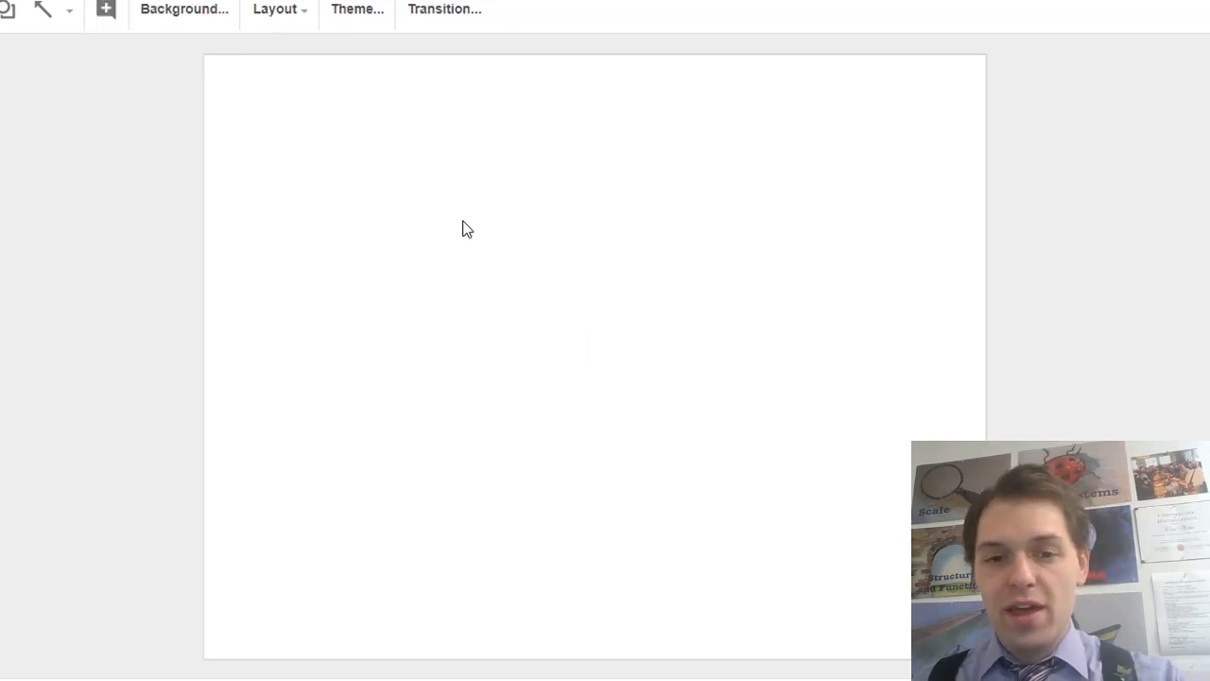
Draw a perfectly horizontal arrow from near the slide's centre, pointing toward its left edge
{"action": "left_click", "coordinate": [40, 12]}
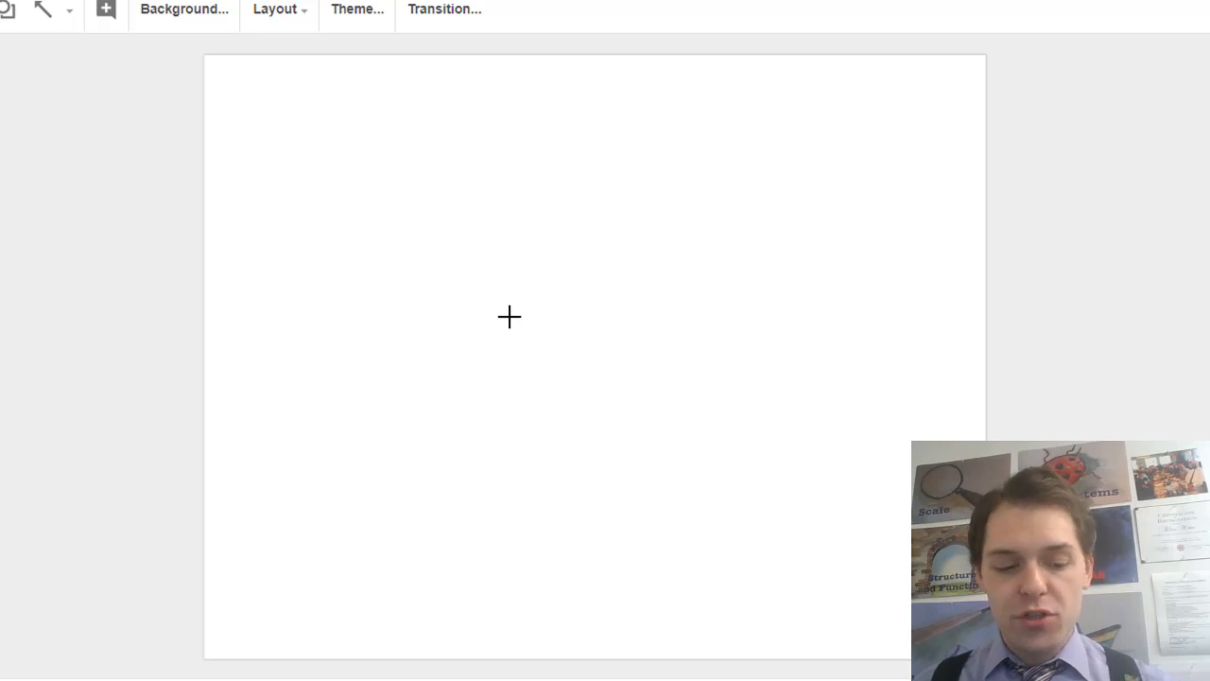
{"action": "key", "text": "shift"}
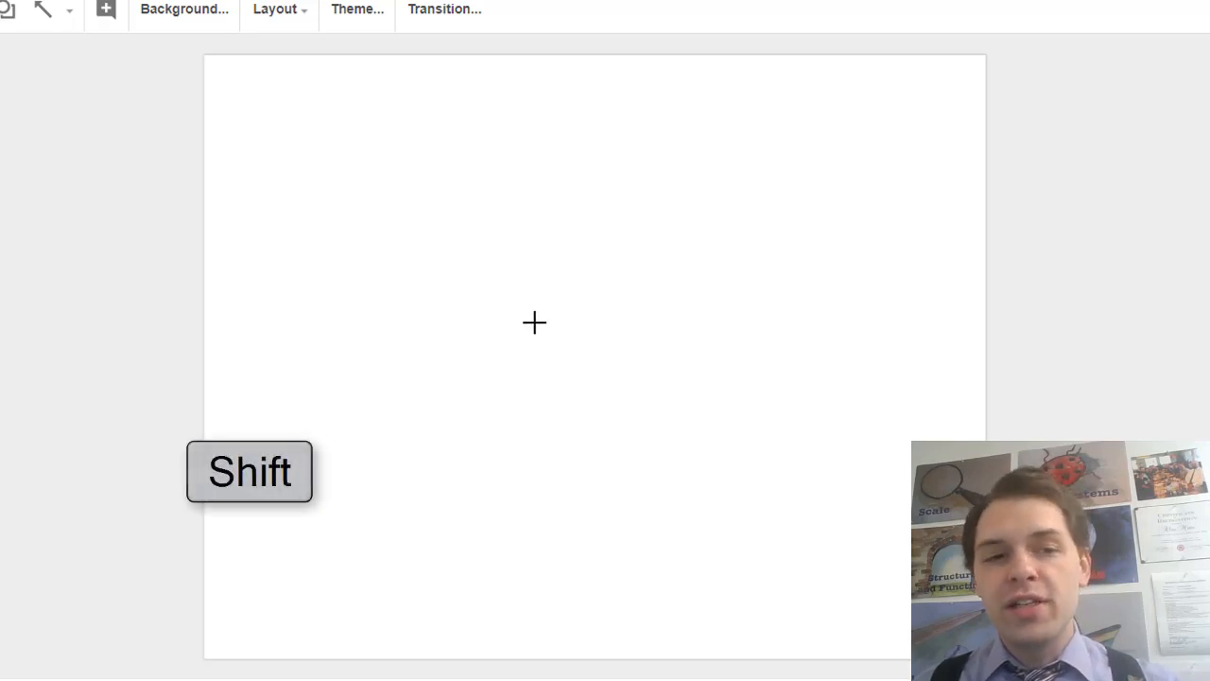
{"action": "left_click_drag", "start_coordinate": [546, 321], "coordinate": [322, 324]}
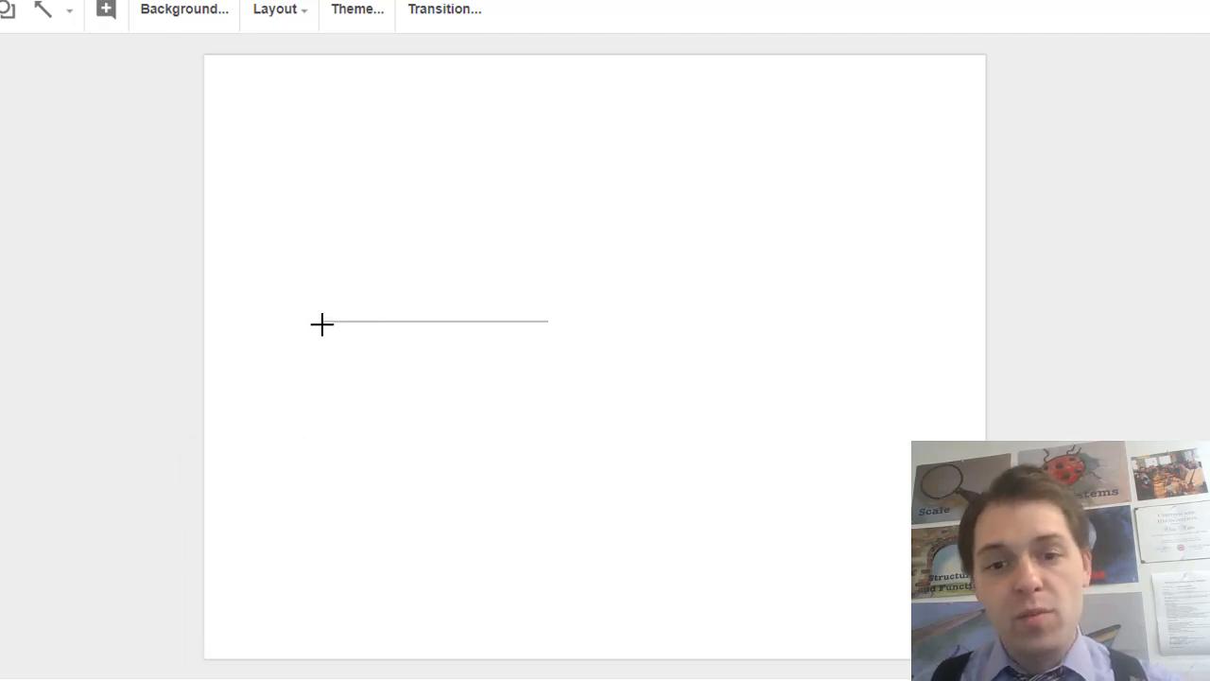
{"action": "mouse_move", "coordinate": [322, 324]}
{"action": "left_mouse_down"}
{"action": "mouse_move", "coordinate": [500, 208]}
{"action": "mouse_move", "coordinate": [561, 189]}
{"action": "mouse_move", "coordinate": [643, 305]}
{"action": "mouse_move", "coordinate": [697, 332]}
{"action": "mouse_move", "coordinate": [675, 365]}
{"action": "mouse_move", "coordinate": [531, 463]}
{"action": "mouse_move", "coordinate": [502, 460]}
{"action": "mouse_move", "coordinate": [440, 413]}
{"action": "mouse_move", "coordinate": [368, 326]}
{"action": "mouse_move", "coordinate": [397, 411]}
{"action": "mouse_move", "coordinate": [505, 497]}
{"action": "mouse_move", "coordinate": [528, 471]}
{"action": "mouse_move", "coordinate": [351, 337]}
{"action": "mouse_move", "coordinate": [344, 317]}
{"action": "left_mouse_up"}
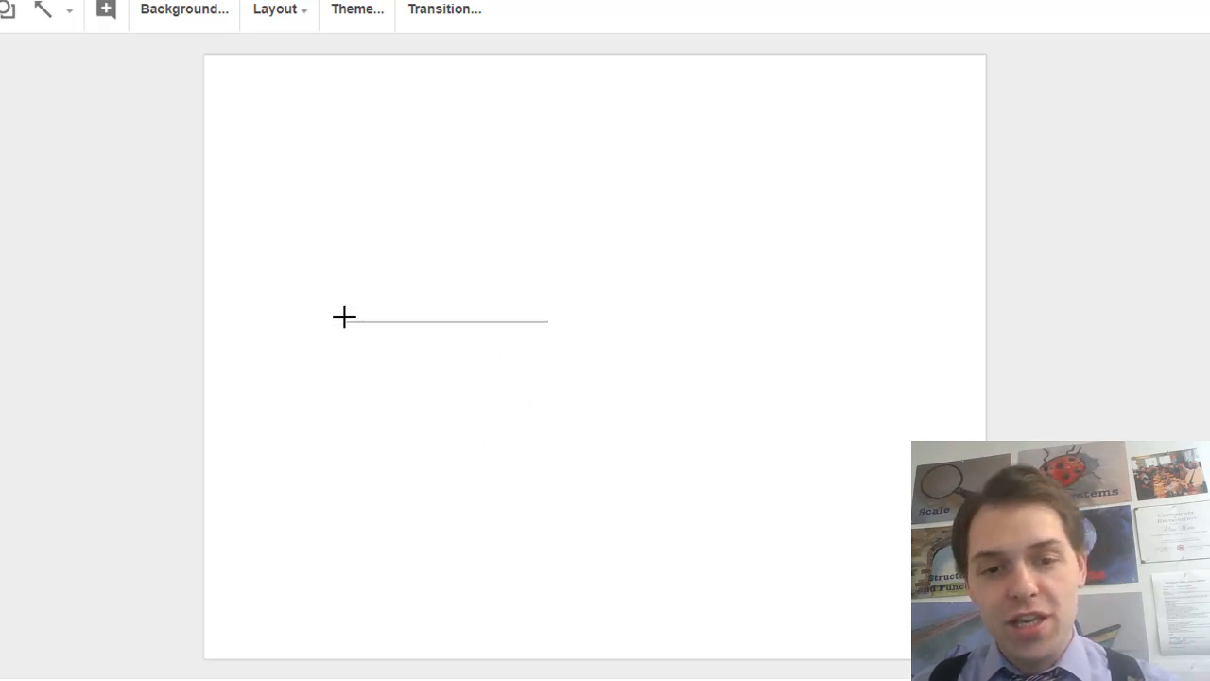
{"action": "left_click_drag", "start_coordinate": [344, 317], "coordinate": [286, 315]}
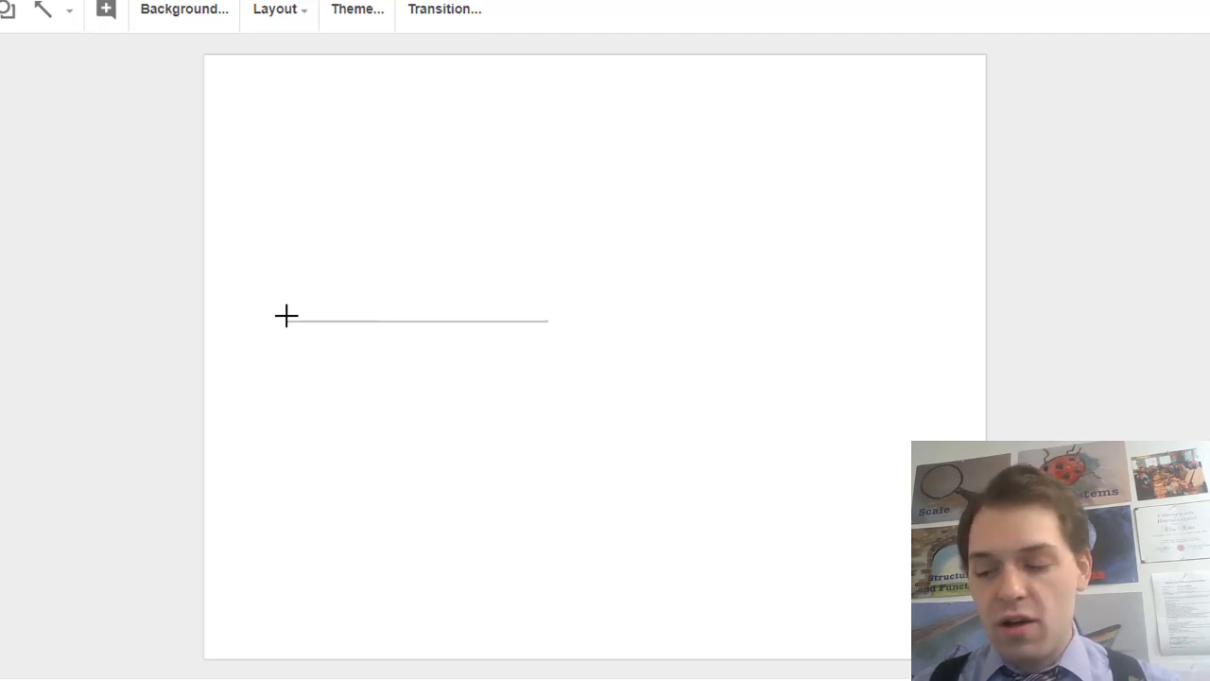
{"action": "left_click_drag", "start_coordinate": [286, 316], "coordinate": [286, 315]}
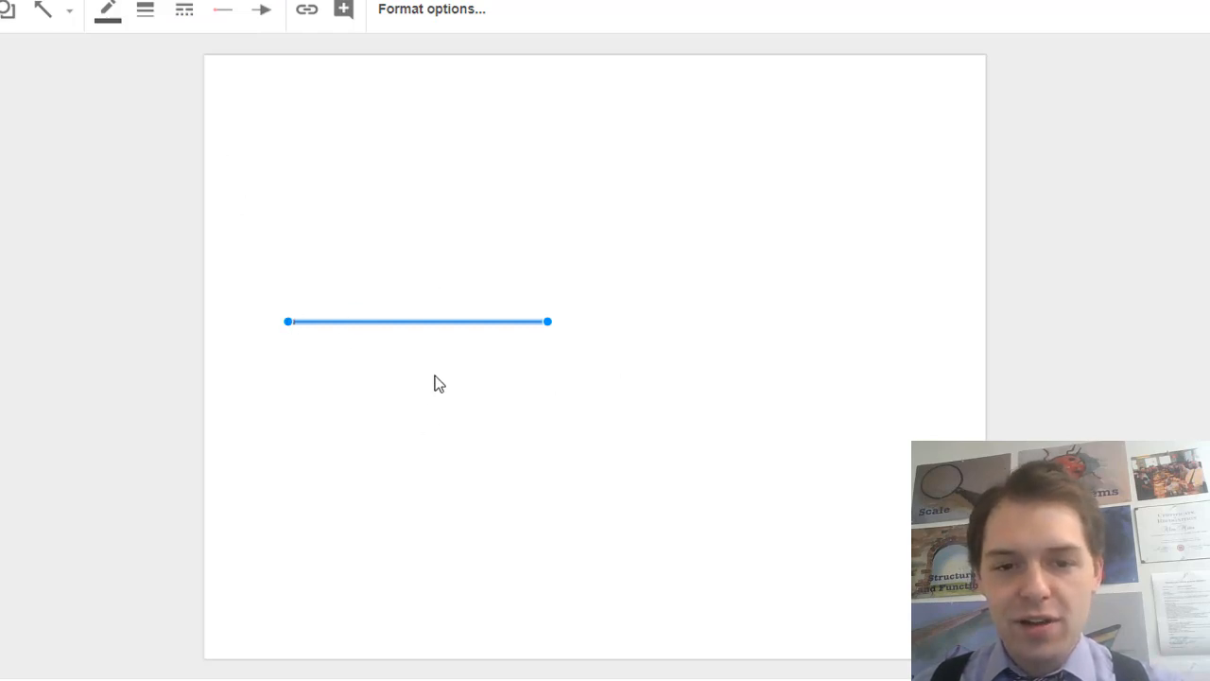
Make the horizontal arrow's line black and considerably thicker, leaving the arrow deselected
{"action": "left_click", "coordinate": [108, 11]}
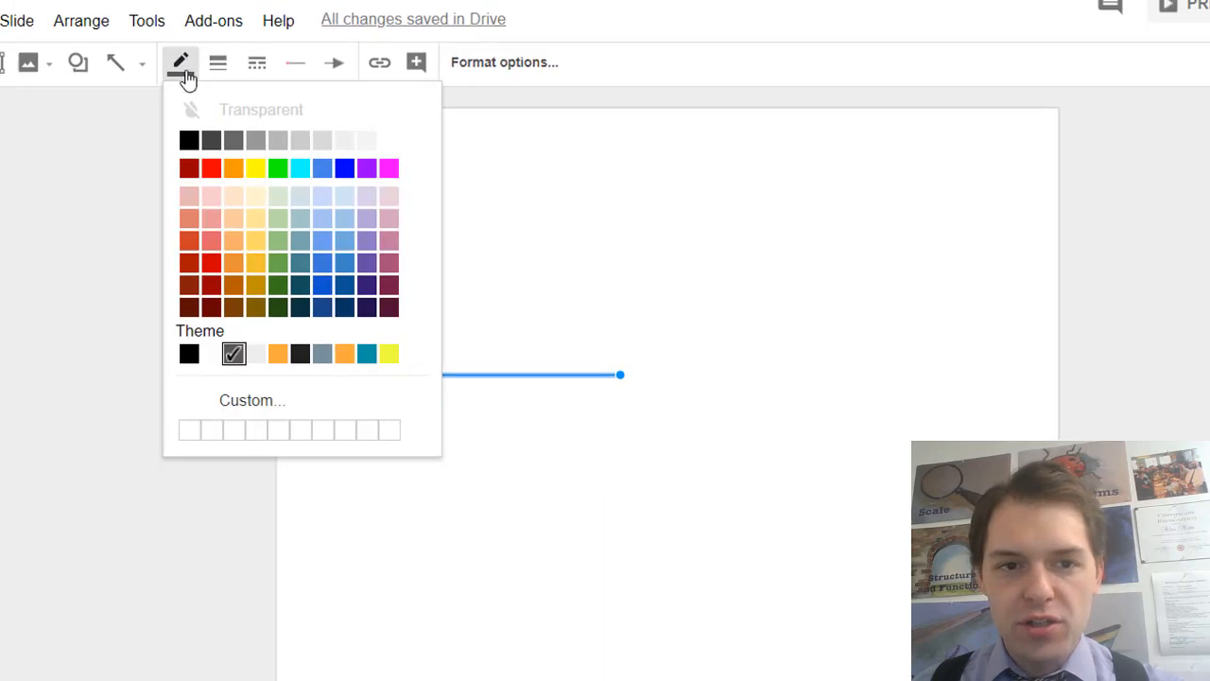
{"action": "left_click", "coordinate": [189, 144]}
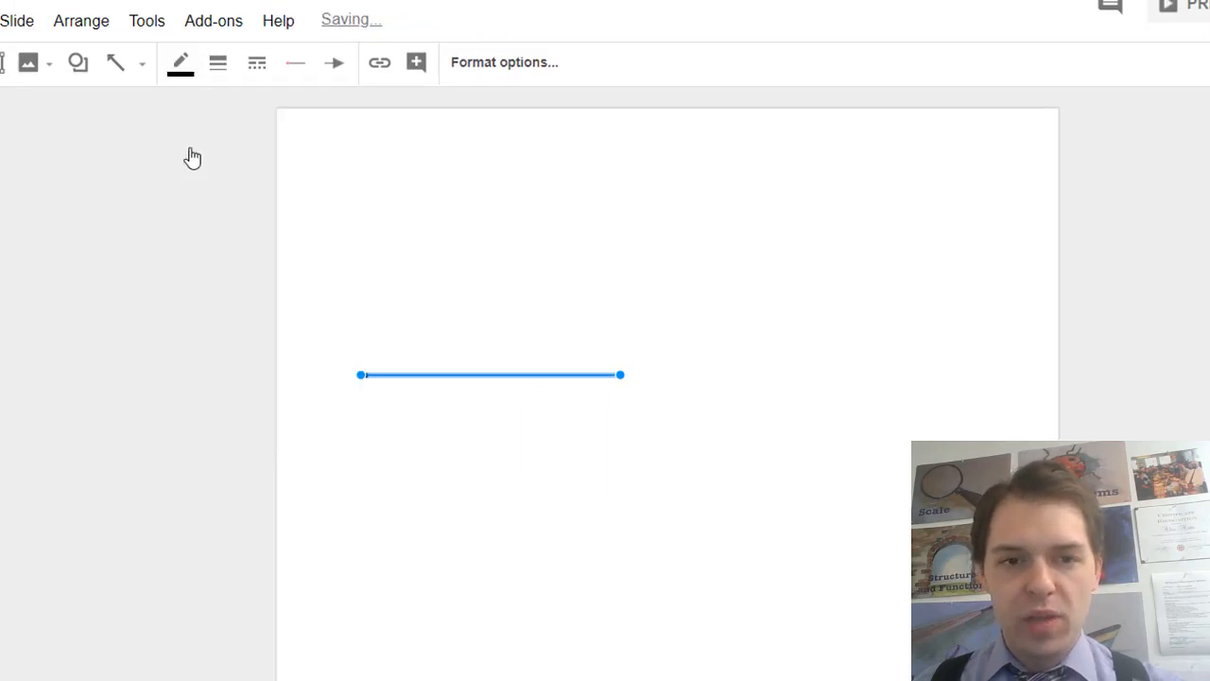
{"action": "left_click", "coordinate": [218, 76]}
{"action": "left_click", "coordinate": [235, 236]}
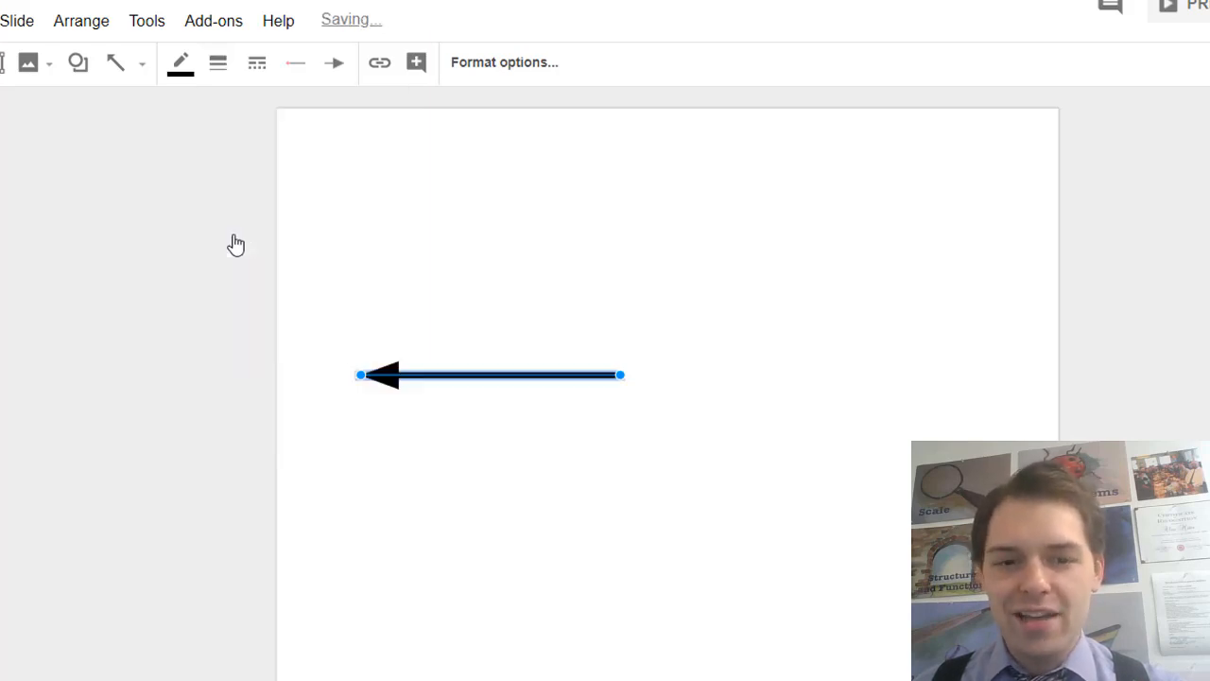
{"action": "left_click", "coordinate": [342, 290]}
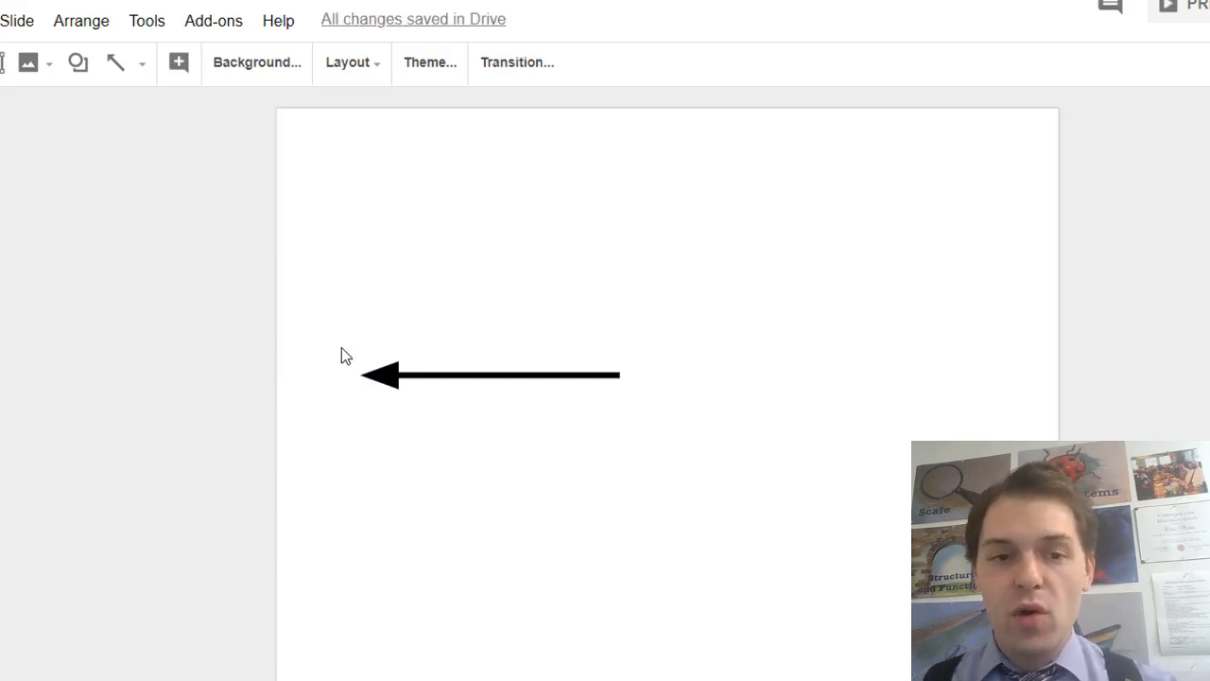
Duplicate the thick black arrow and place the copy a short distance below the original
{"action": "left_click_drag", "start_coordinate": [286, 323], "coordinate": [675, 422]}
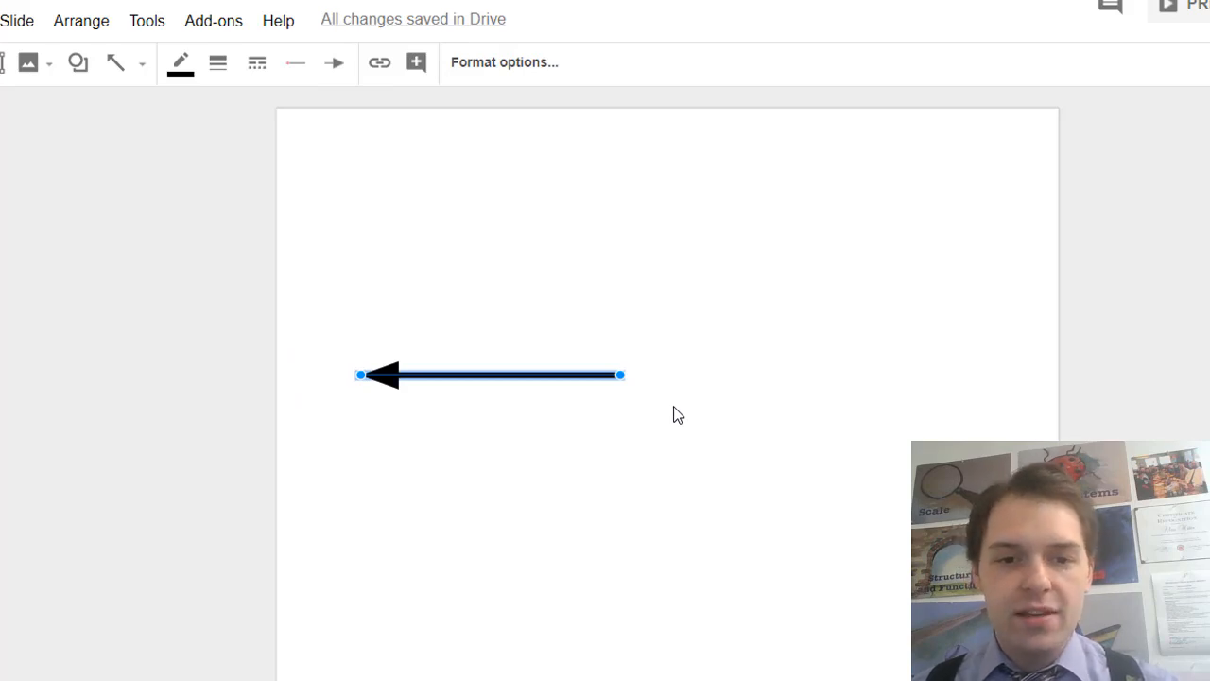
{"action": "key", "text": "ctrl+d"}
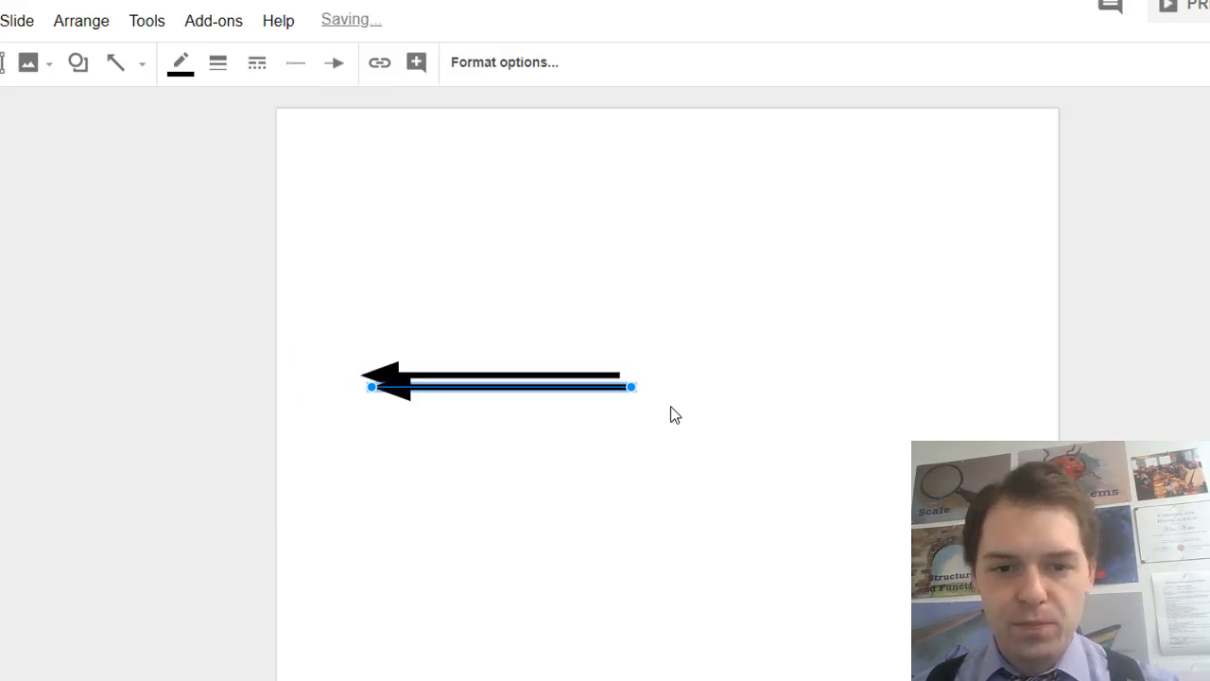
{"action": "left_click_drag", "start_coordinate": [397, 386], "coordinate": [398, 432]}
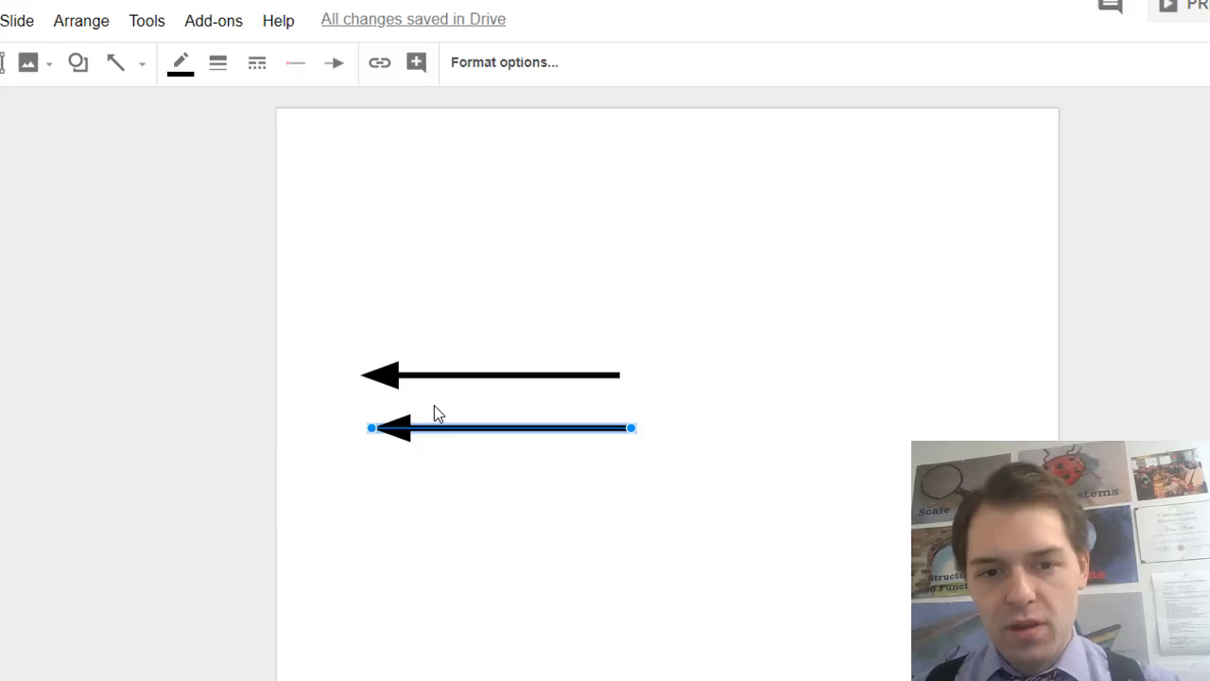
Flip the copied arrow horizontally and move it to the right of the original, level with it and leaving a small gap
{"action": "right_click", "coordinate": [404, 429]}
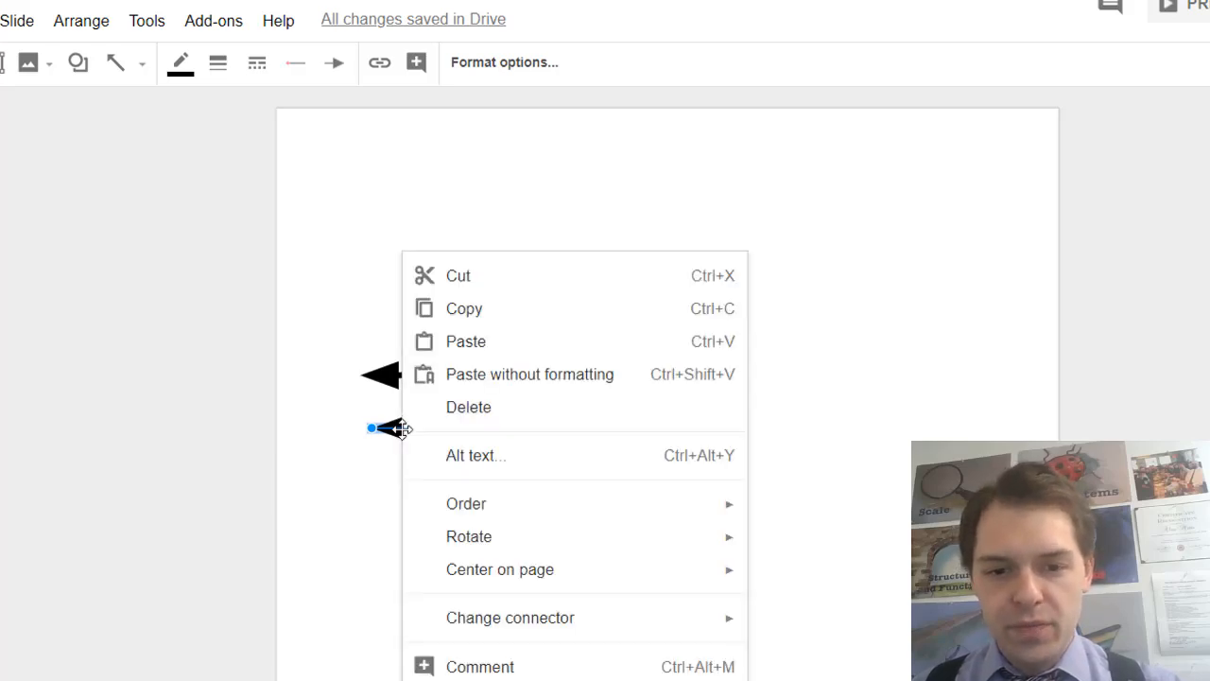
{"action": "mouse_move", "coordinate": [465, 546]}
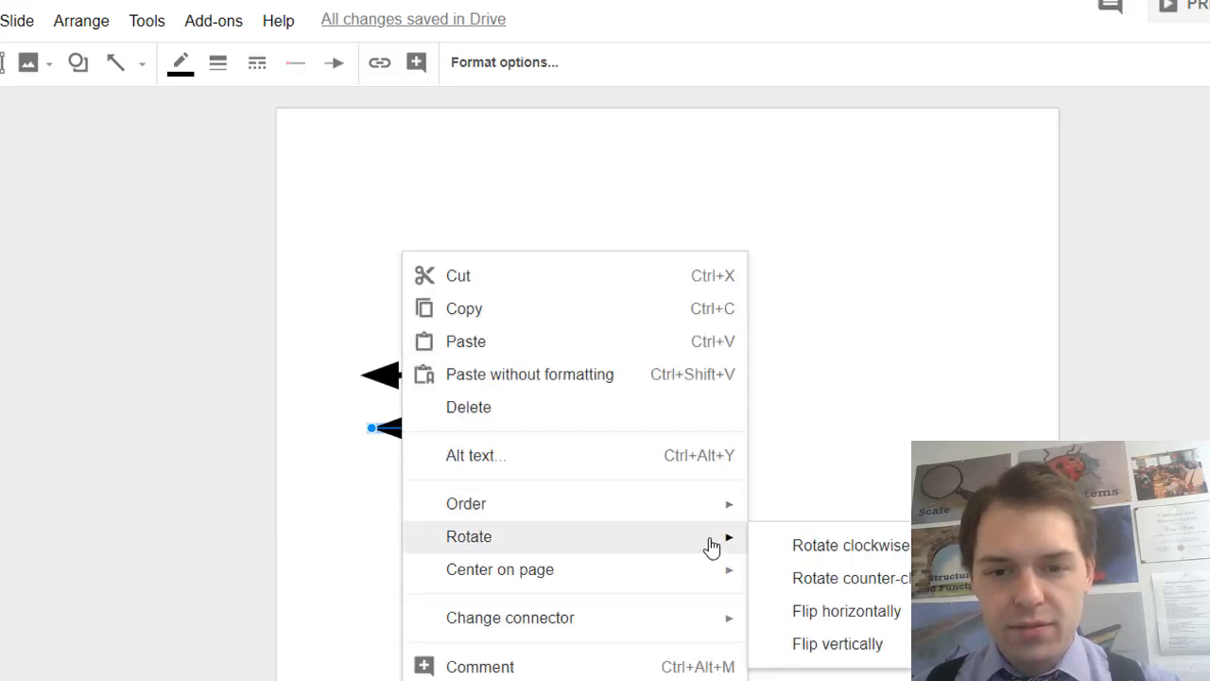
{"action": "left_click", "coordinate": [825, 612]}
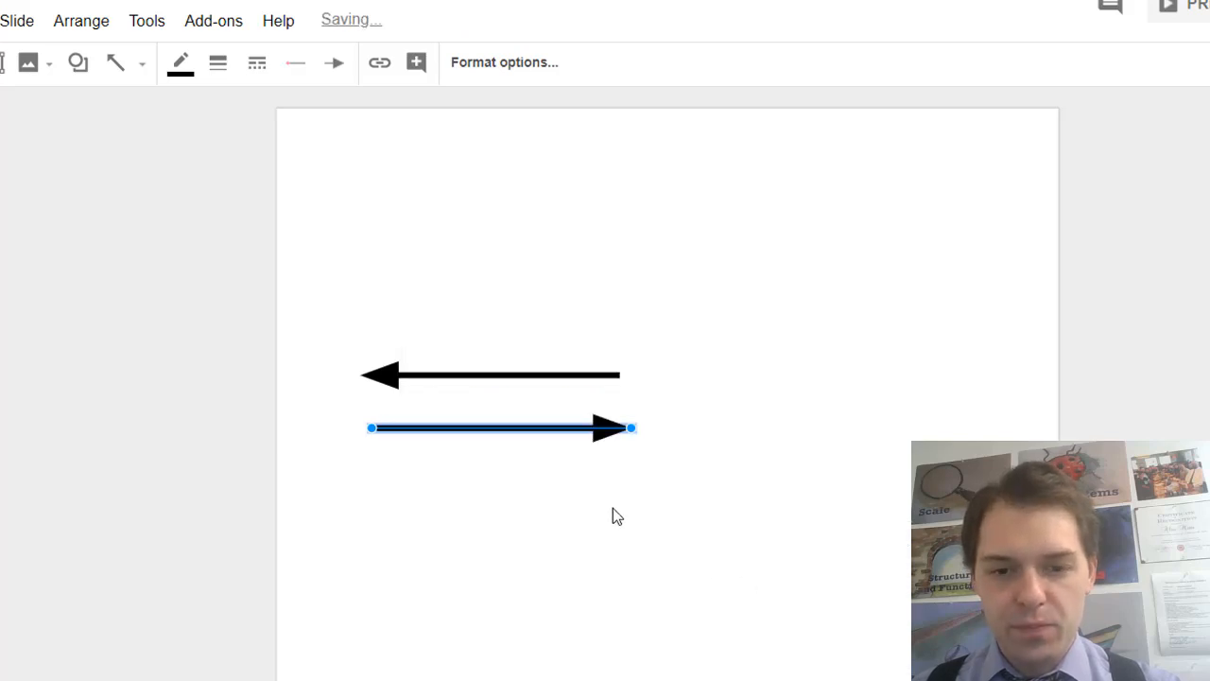
{"action": "left_click_drag", "start_coordinate": [602, 419], "coordinate": [868, 372]}
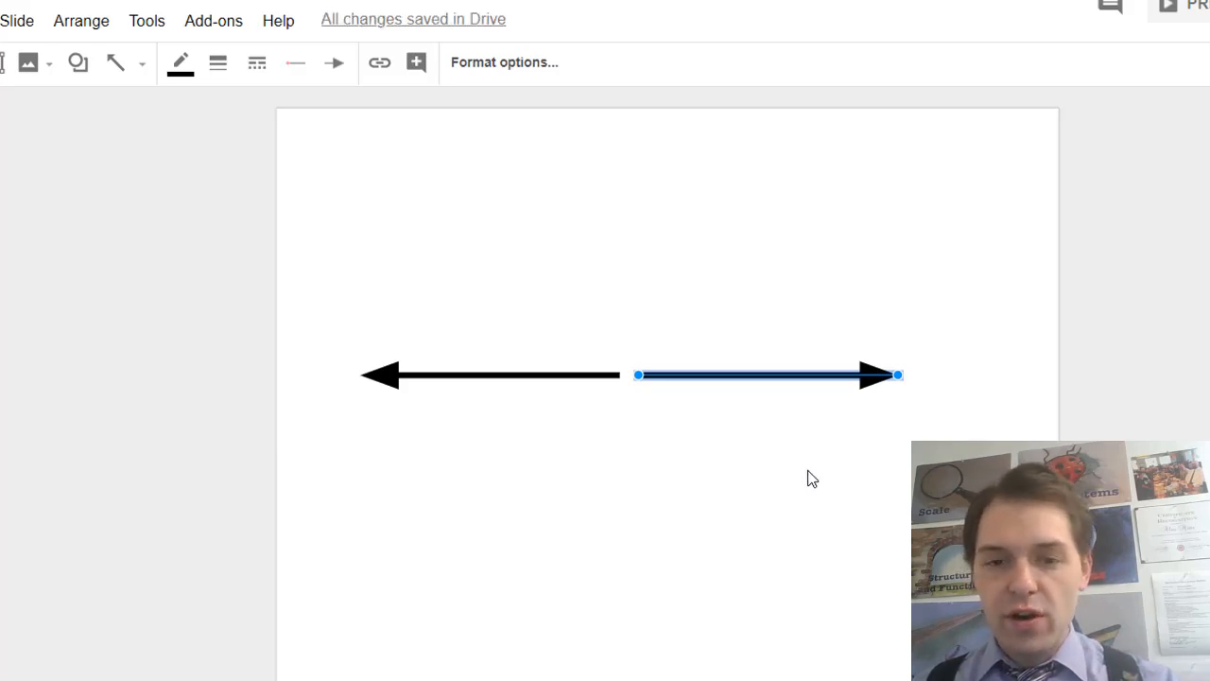
Shift the right-pointing arrow left until its tail meets the other arrow's tail, forming one continuous double-headed line, and deselect it
{"action": "key", "text": "Left"}
{"action": "key", "text": "Left"}
{"action": "key", "text": "Left"}
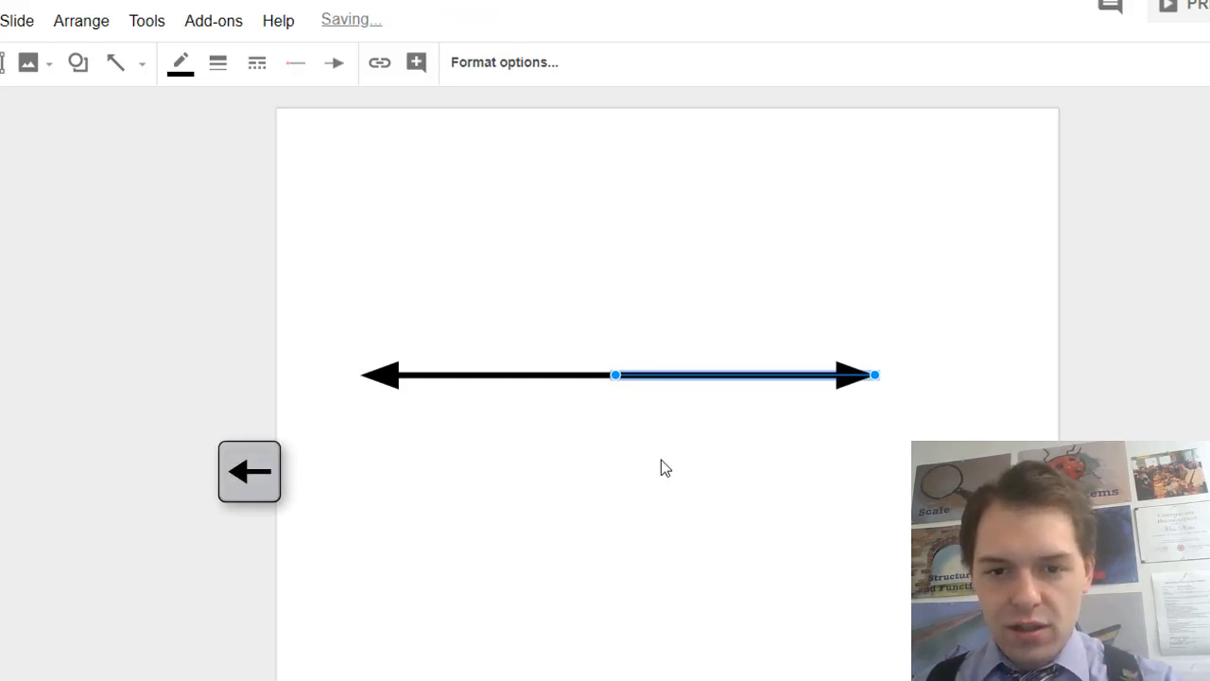
{"action": "left_click", "coordinate": [661, 460]}
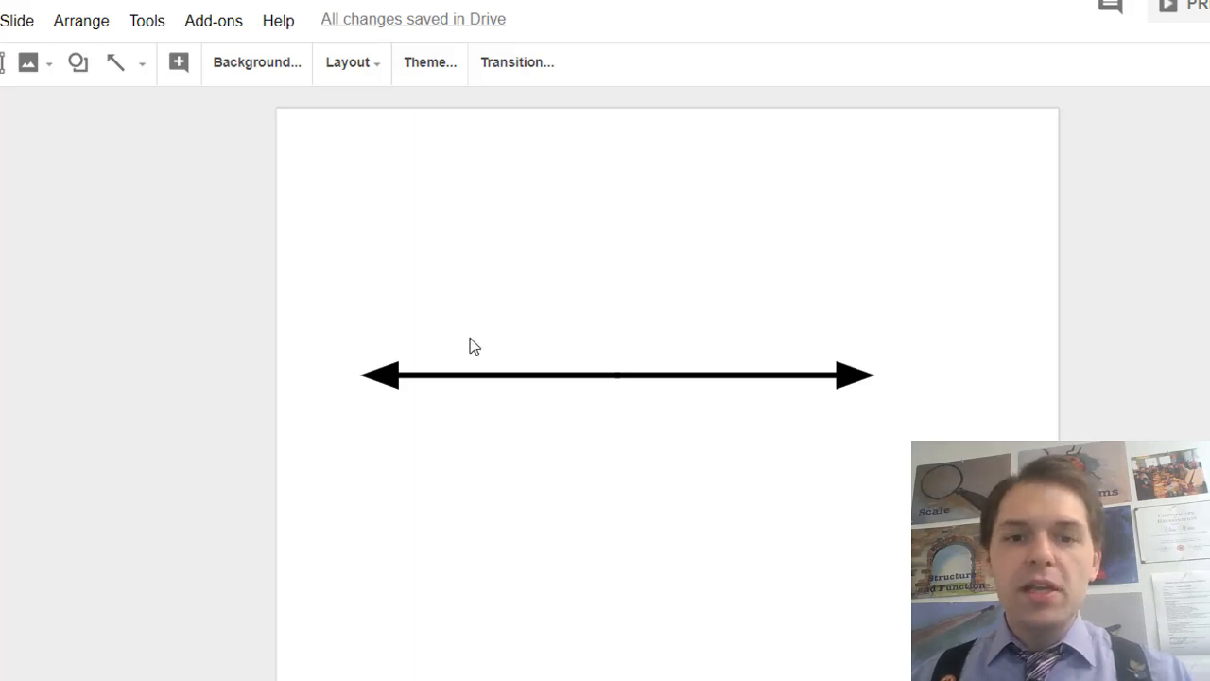
Draw a short, perfectly vertical line in the empty area above the left half of the double-headed arrow
{"action": "left_click", "coordinate": [141, 64]}
{"action": "left_click", "coordinate": [147, 106]}
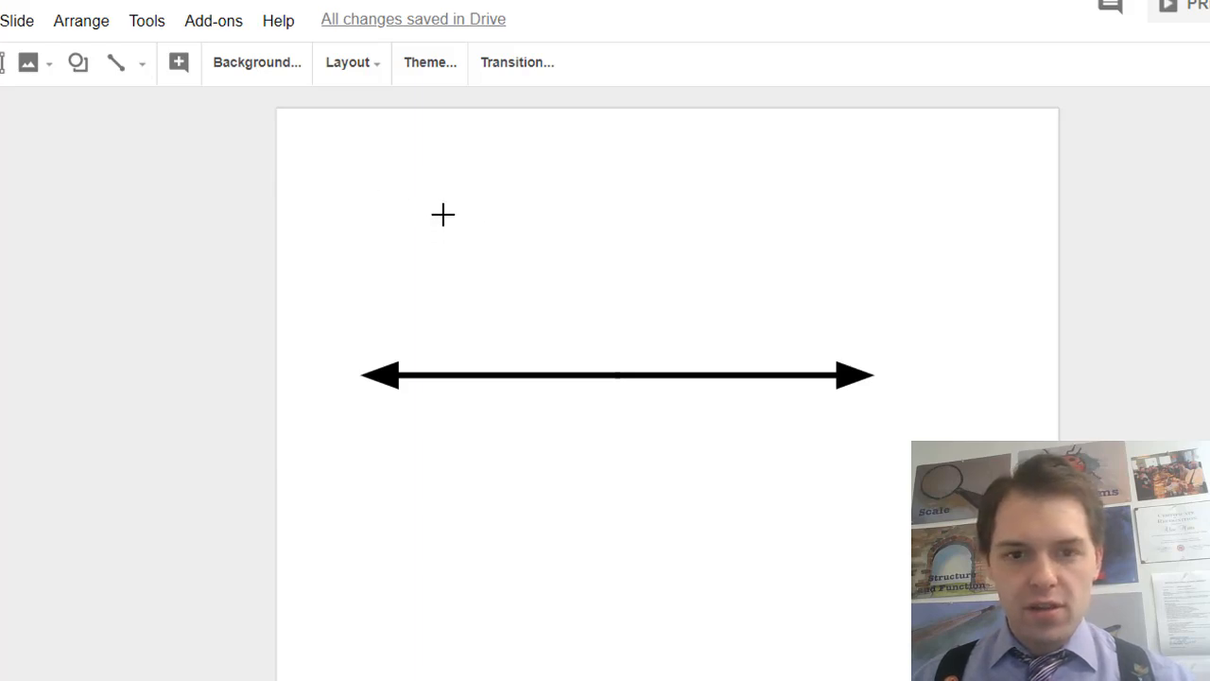
{"action": "left_click_drag", "start_coordinate": [435, 196], "coordinate": [434, 242]}
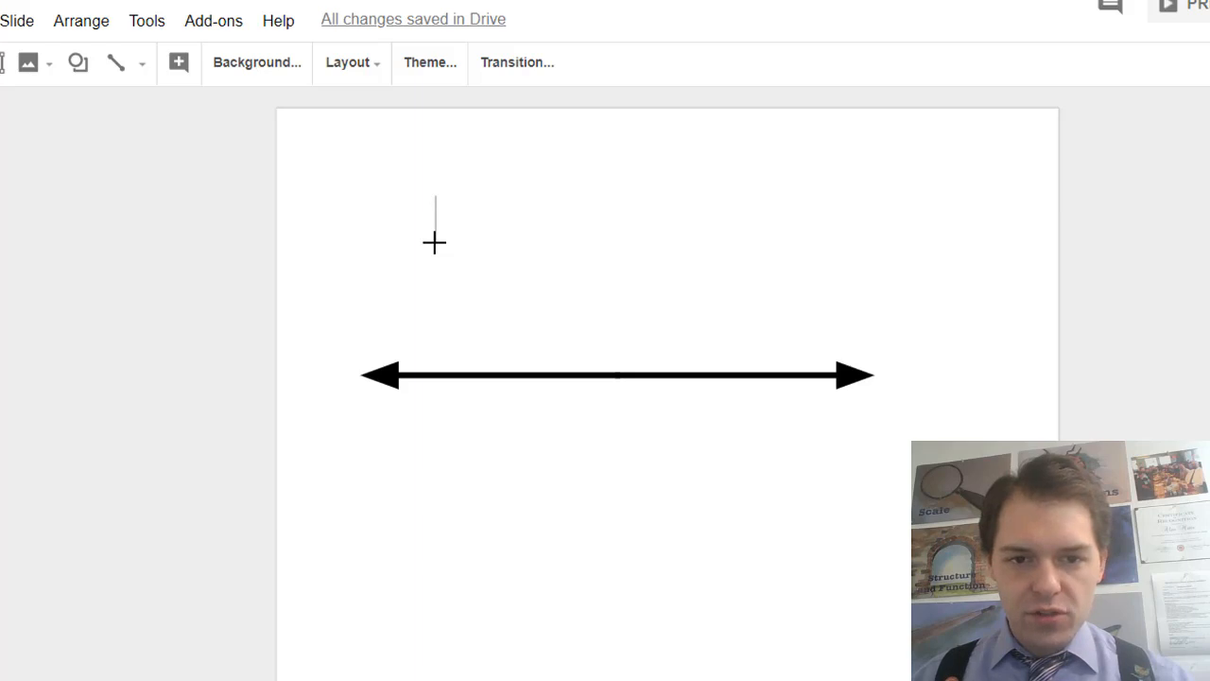
{"action": "left_click_drag", "start_coordinate": [434, 242], "coordinate": [434, 242]}
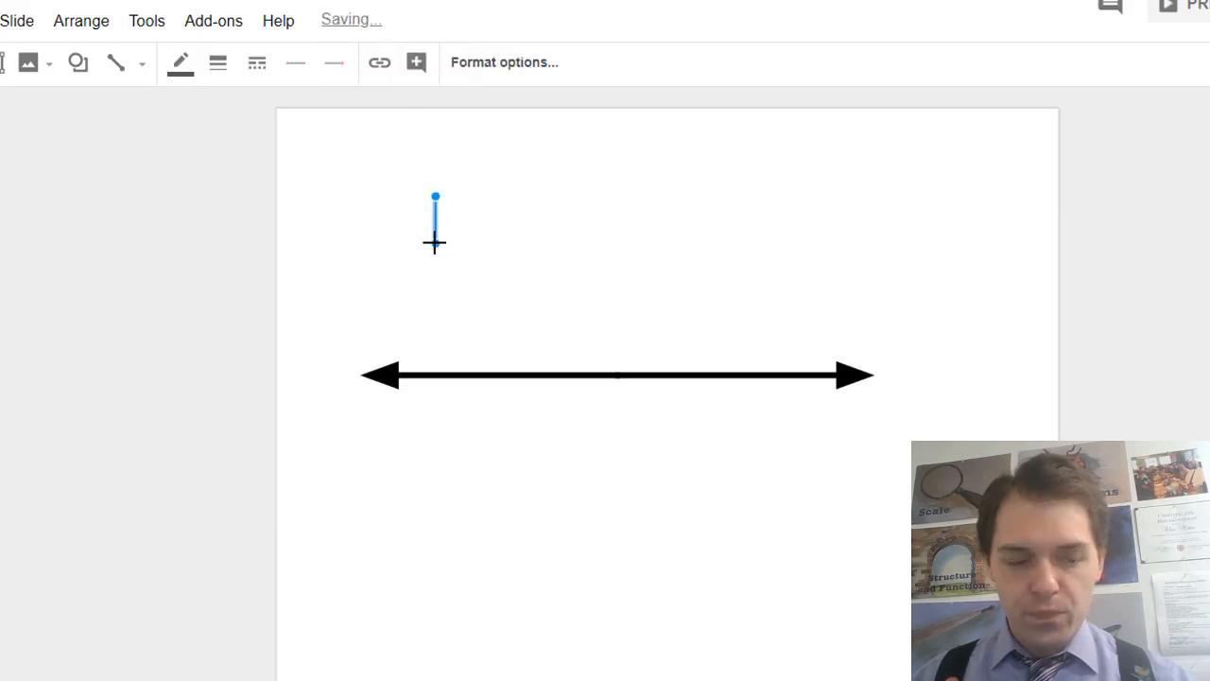
Make the short vertical line black and thicker, and move it slightly up and to the left on the slide
{"action": "left_click", "coordinate": [185, 82]}
{"action": "left_click", "coordinate": [188, 141]}
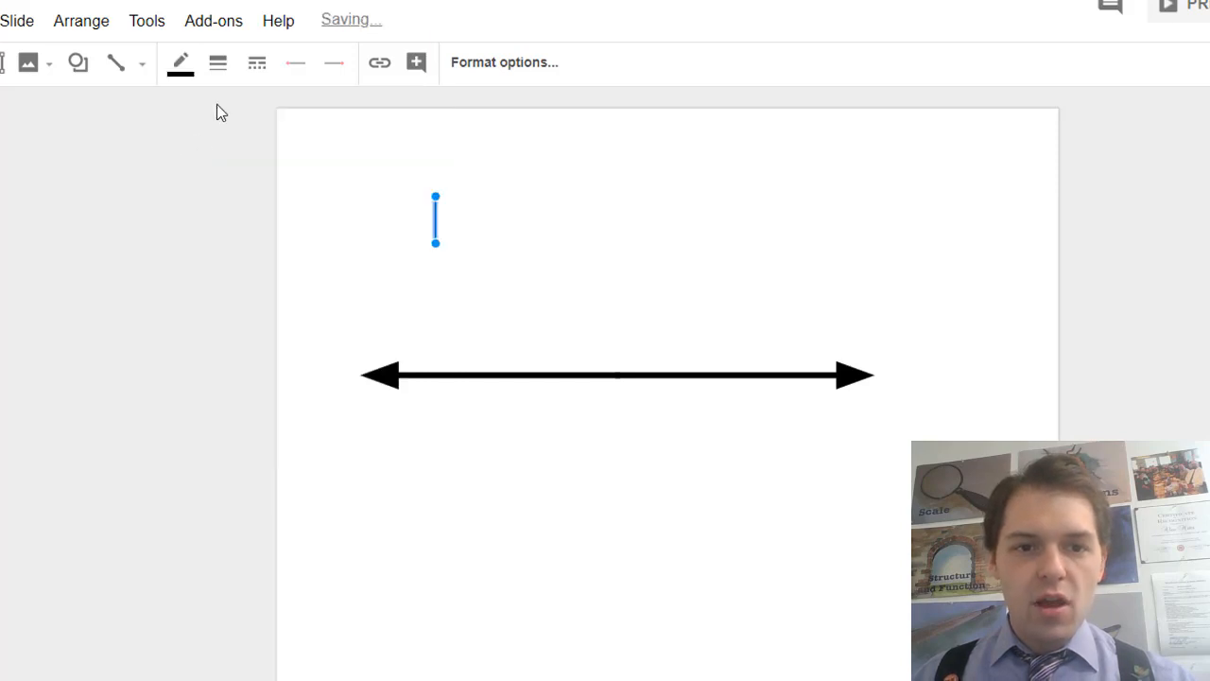
{"action": "left_click", "coordinate": [218, 64]}
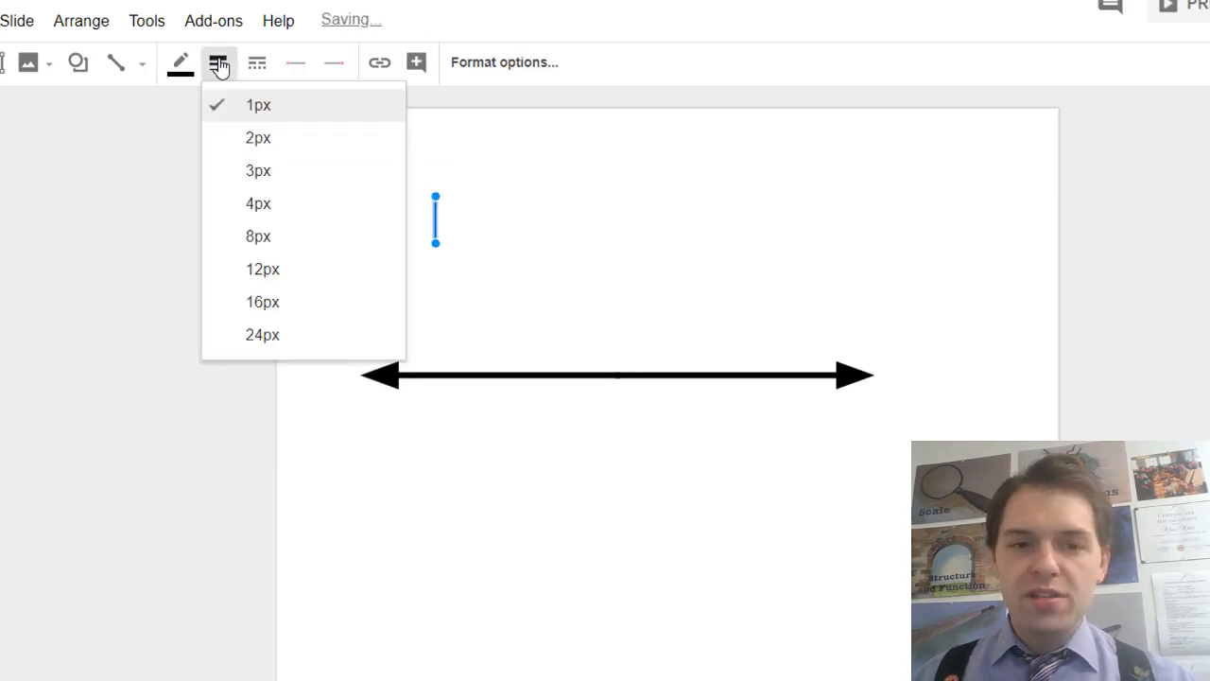
{"action": "left_click", "coordinate": [276, 186]}
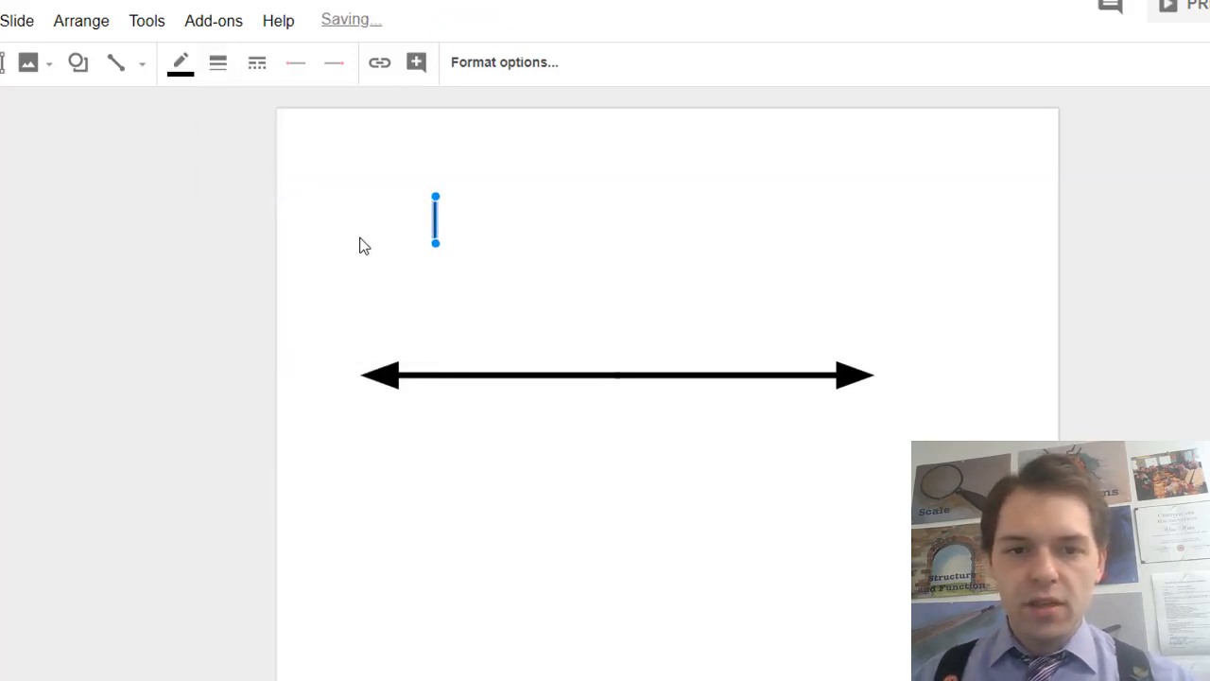
{"action": "left_click_drag", "start_coordinate": [432, 220], "coordinate": [413, 183]}
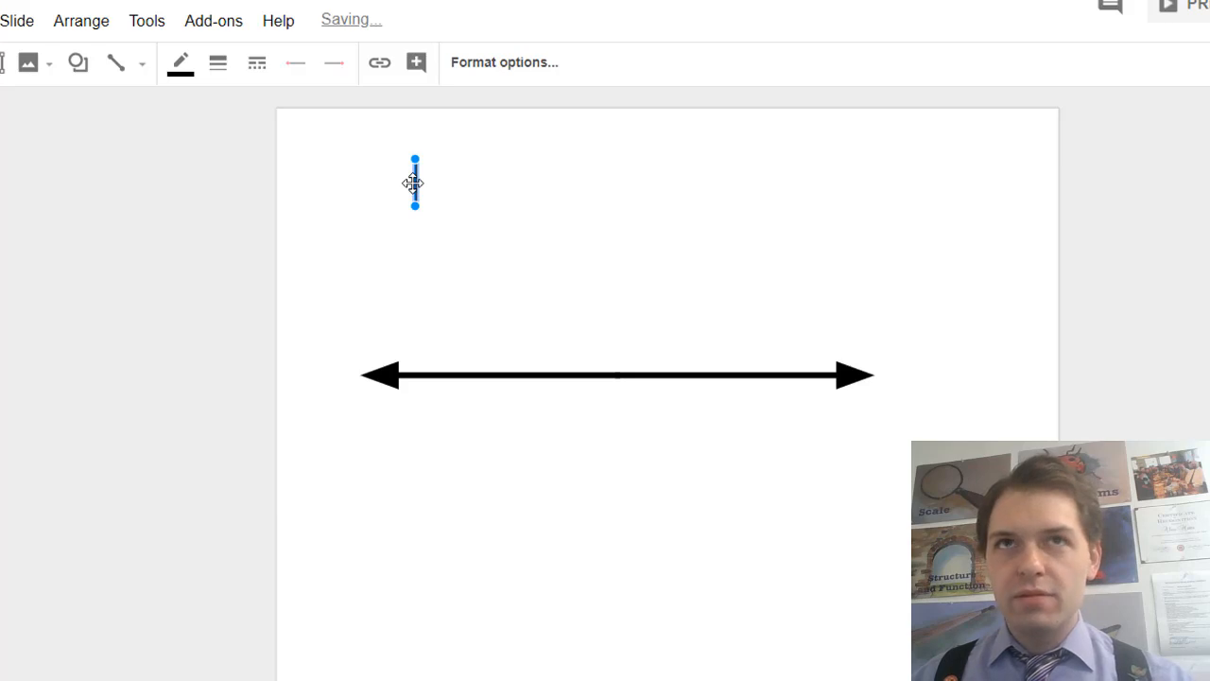